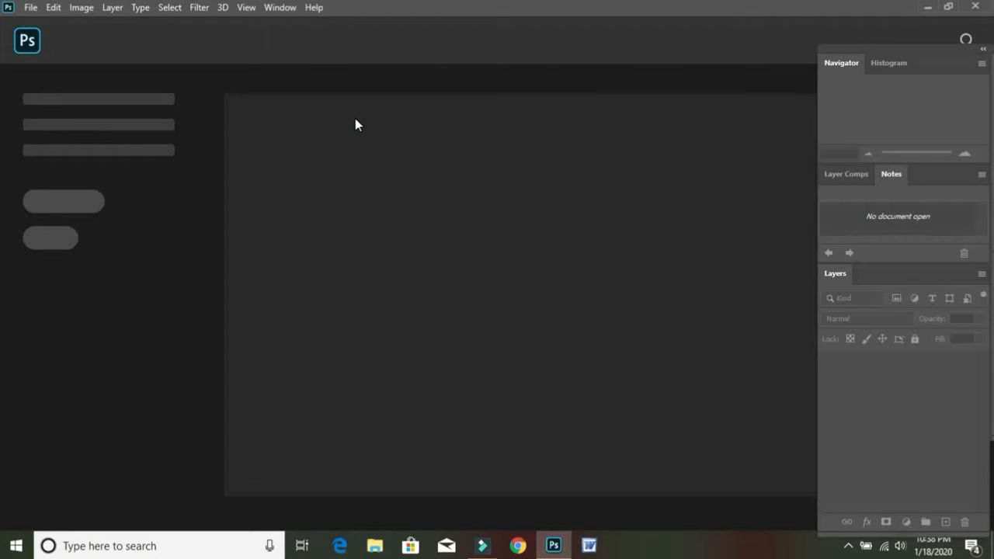
Create a new A4 document in landscape orientation, 297 x 210 mm at 300 ppi.
click(31, 9)
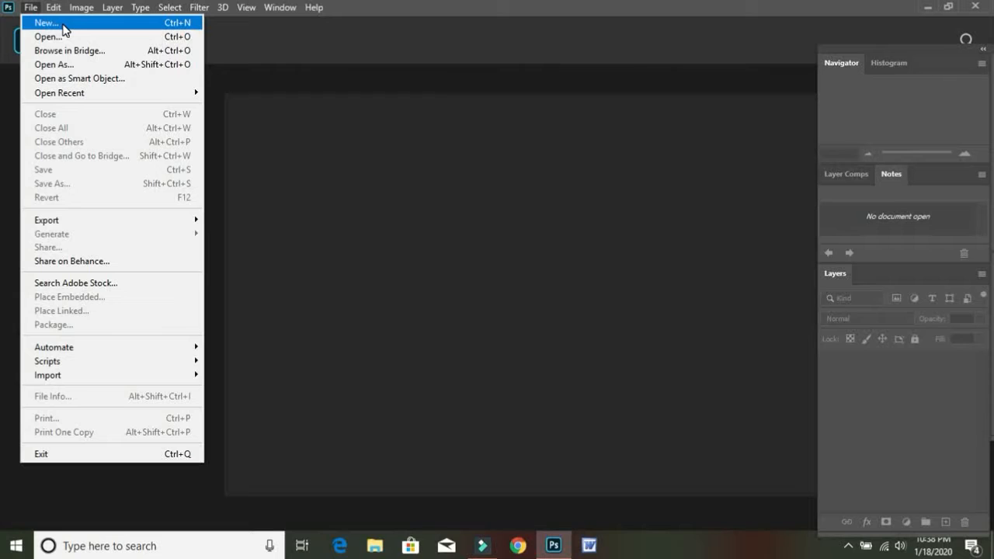
click(47, 24)
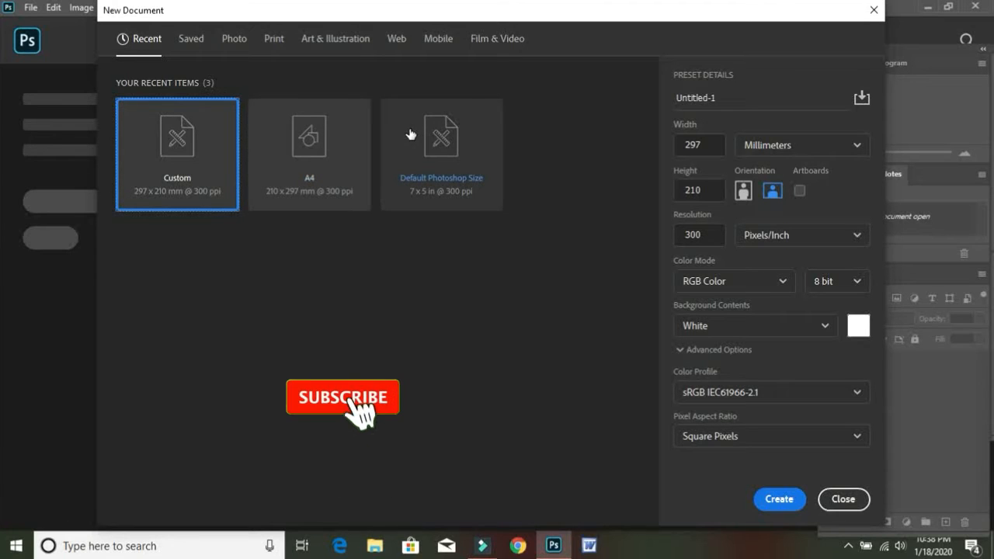
click(310, 150)
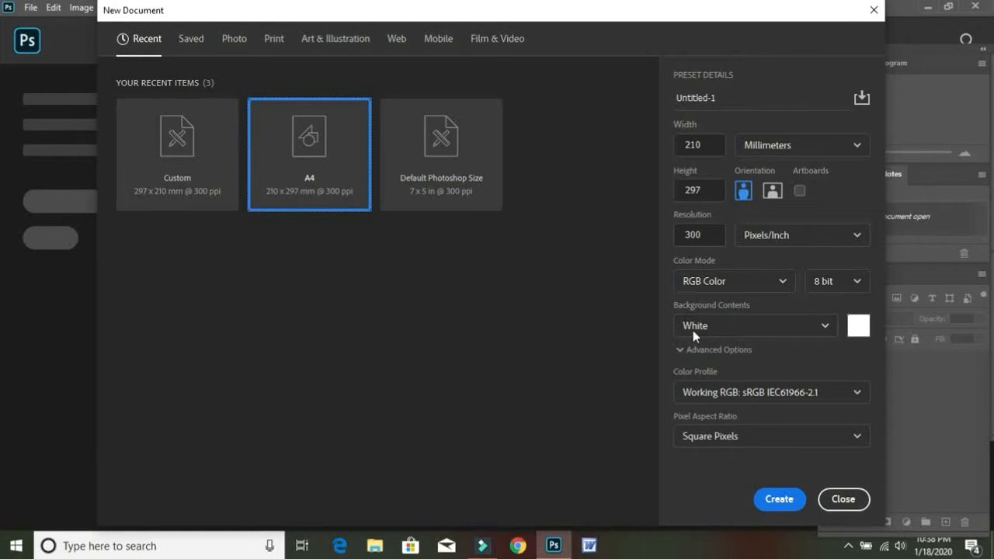
click(772, 193)
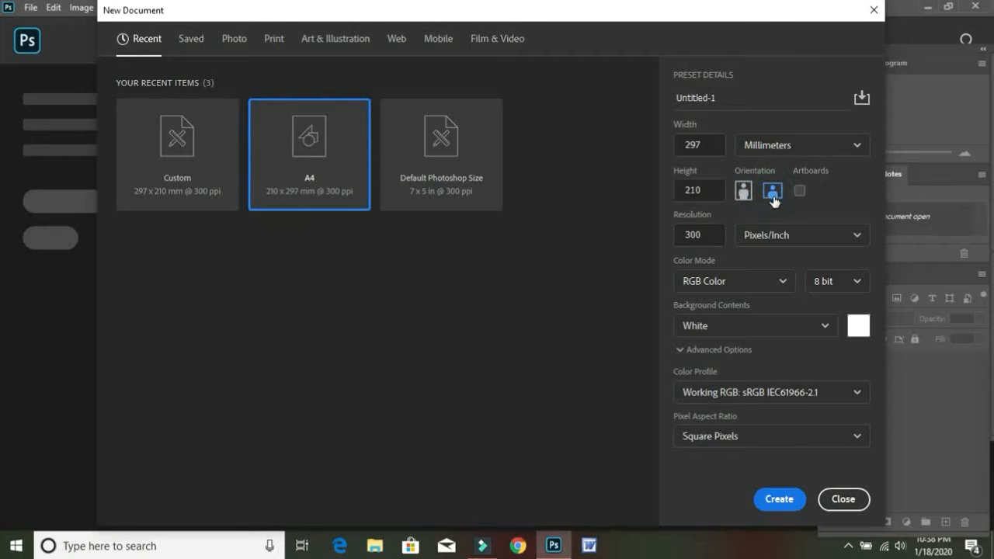
click(774, 504)
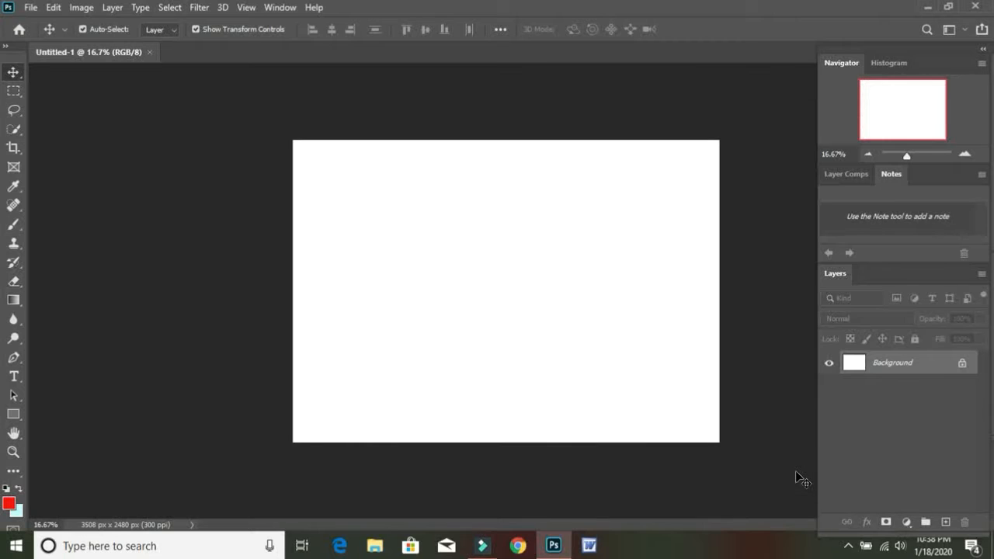
Add the horizontal text "JSRMEDIA" at 72 pt in the upper part of the canvas.
key(ctrl+plus)
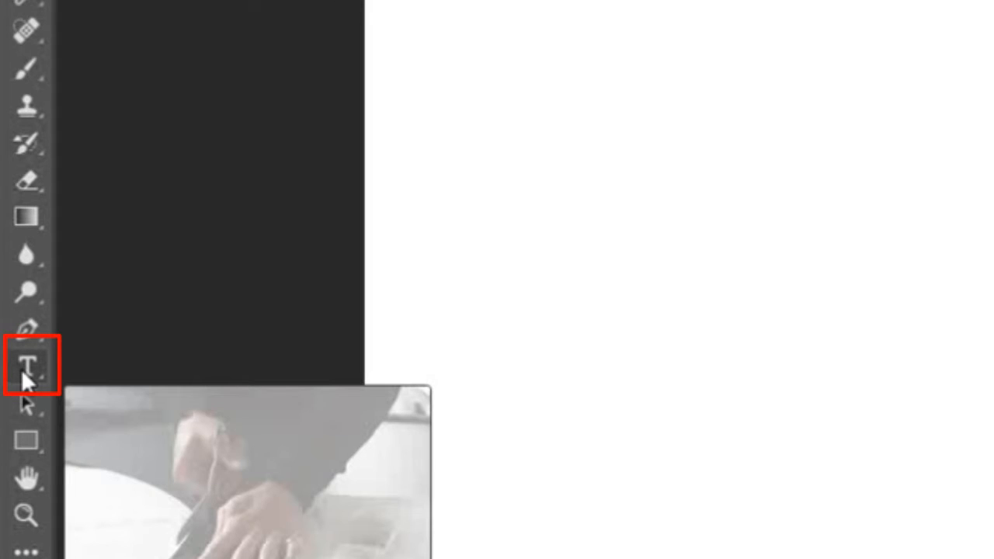
click(24, 368)
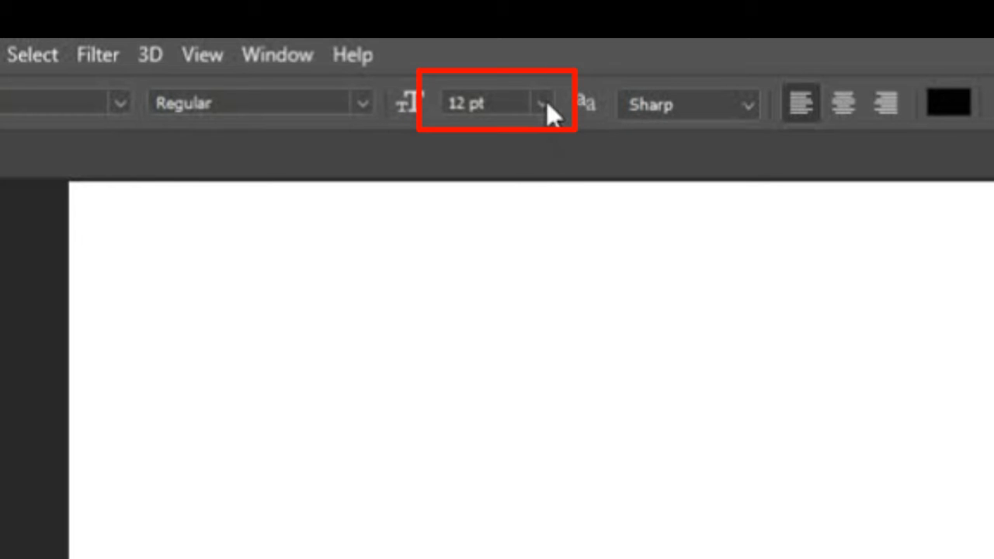
click(543, 101)
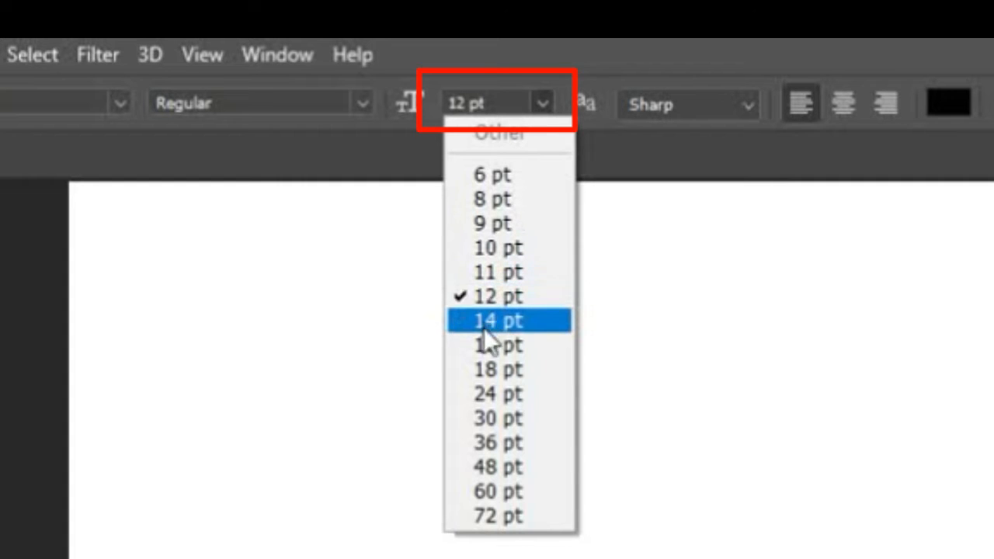
click(490, 516)
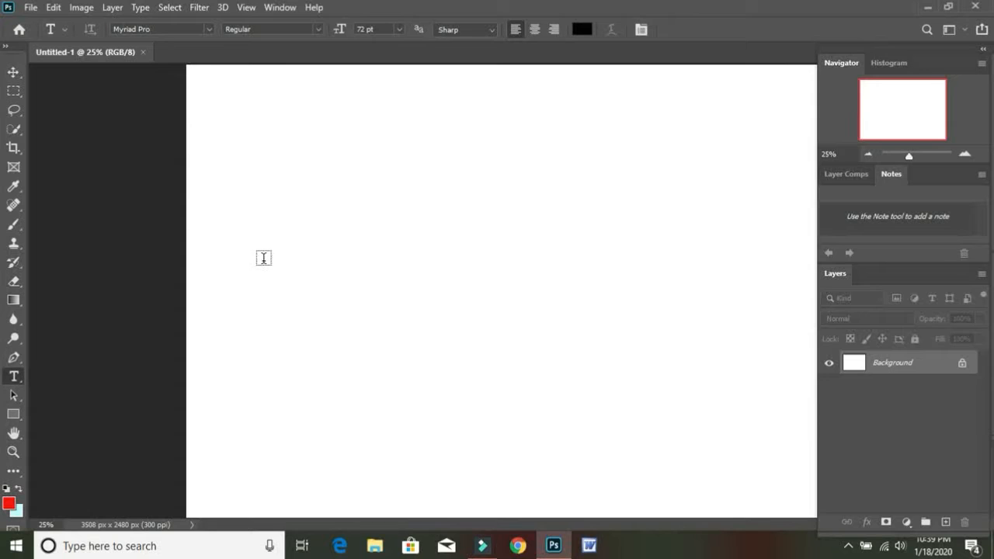
click(265, 261)
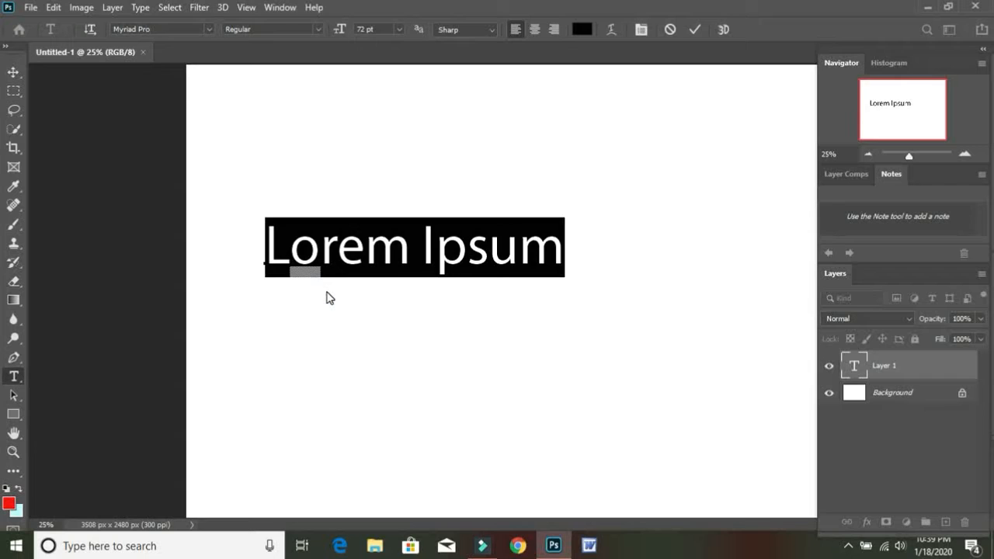
text(JS)
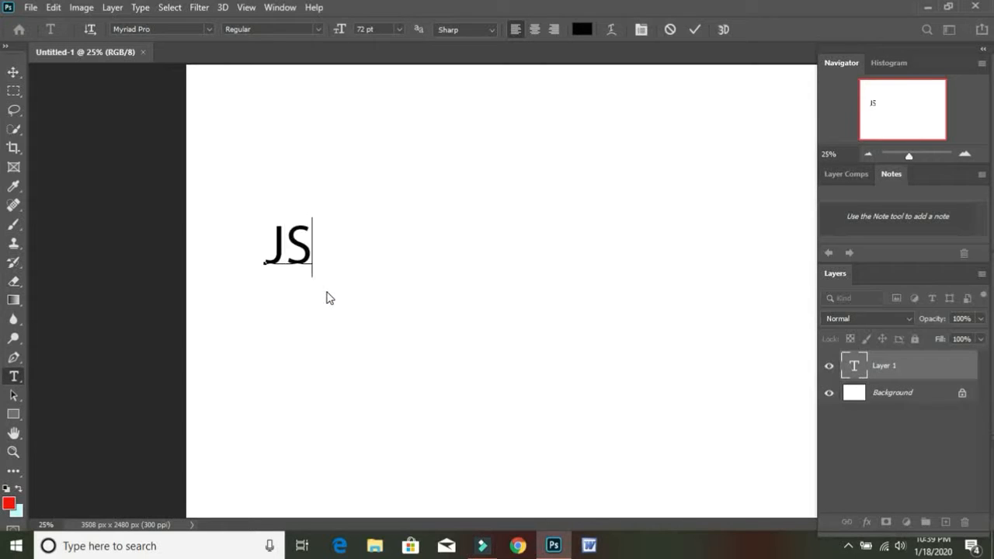
text(R)
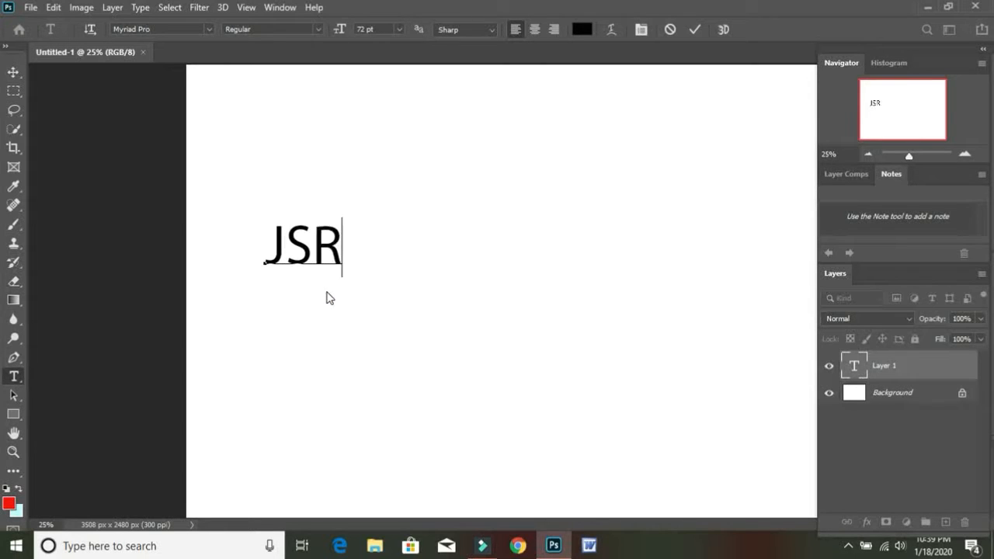
text(MEDIA)
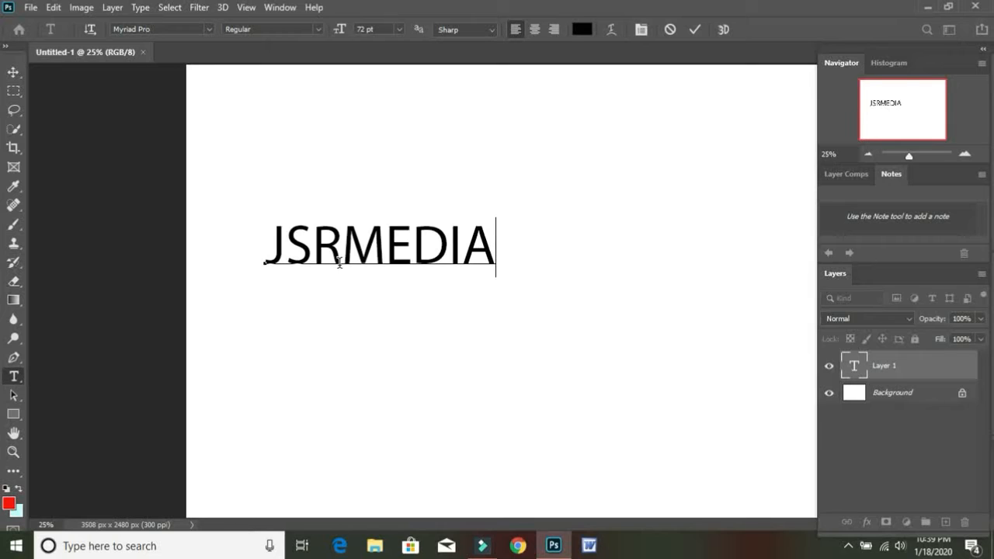
Scale the JSRMEDIA text to about 246% and position it across the upper part of the canvas.
click(12, 73)
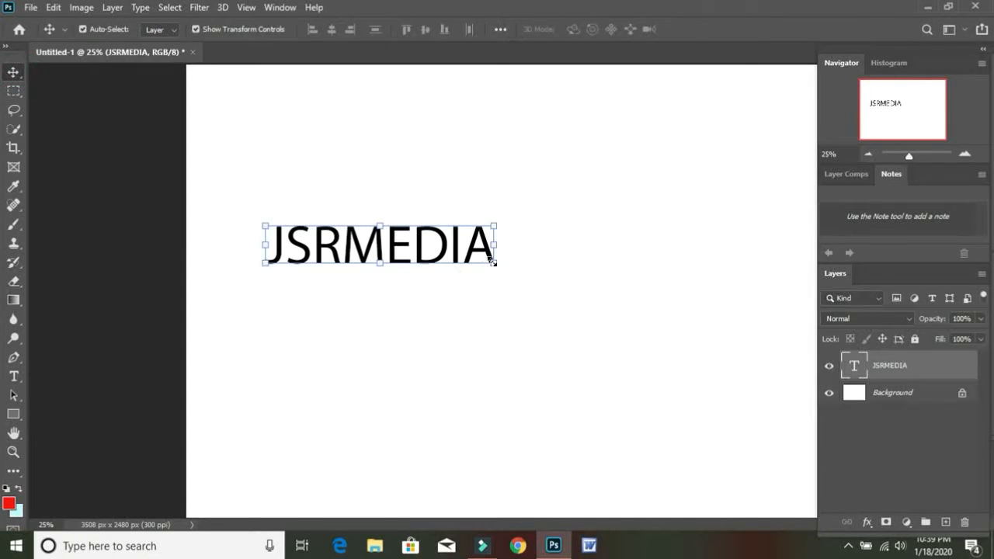
drag(493, 267, 769, 466)
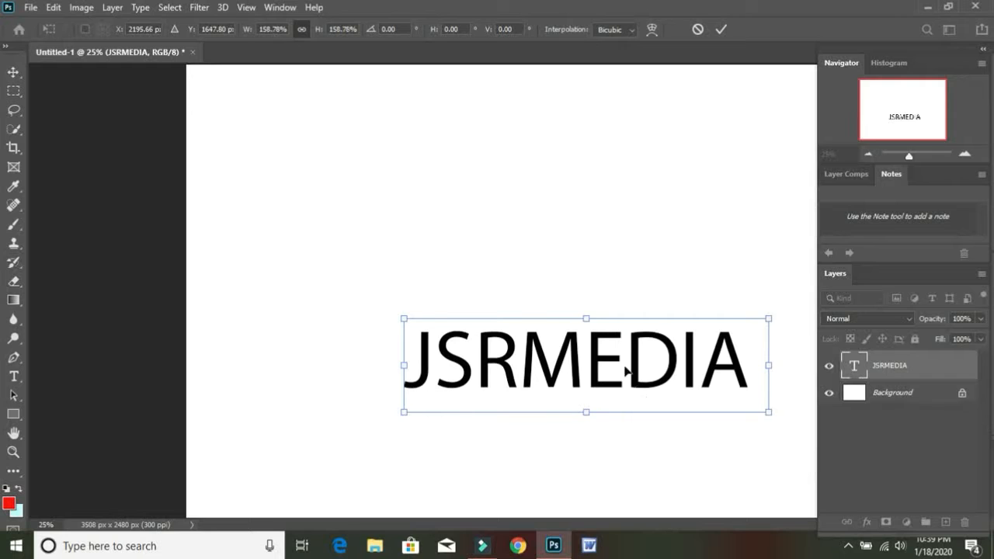
drag(612, 357, 431, 182)
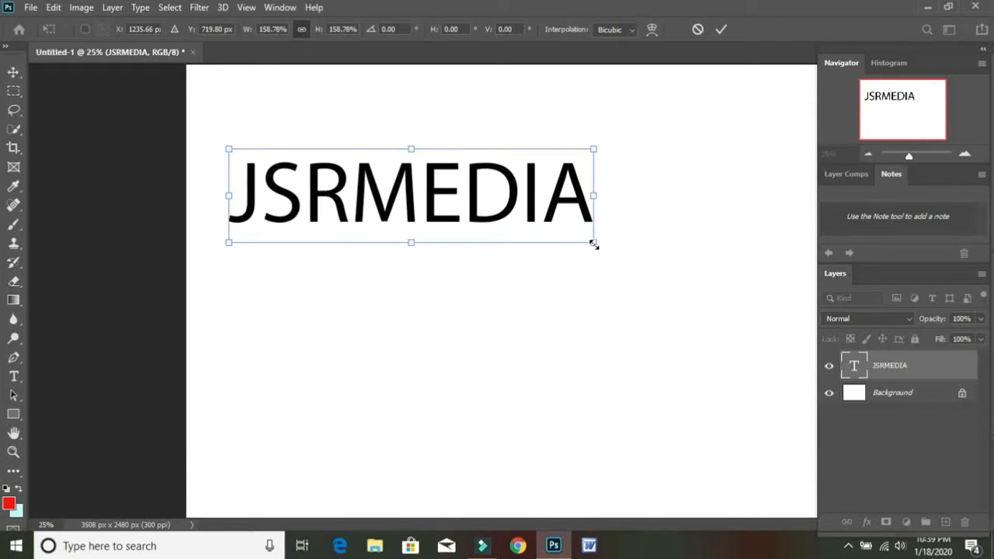
drag(595, 243, 742, 417)
drag(753, 427, 760, 430)
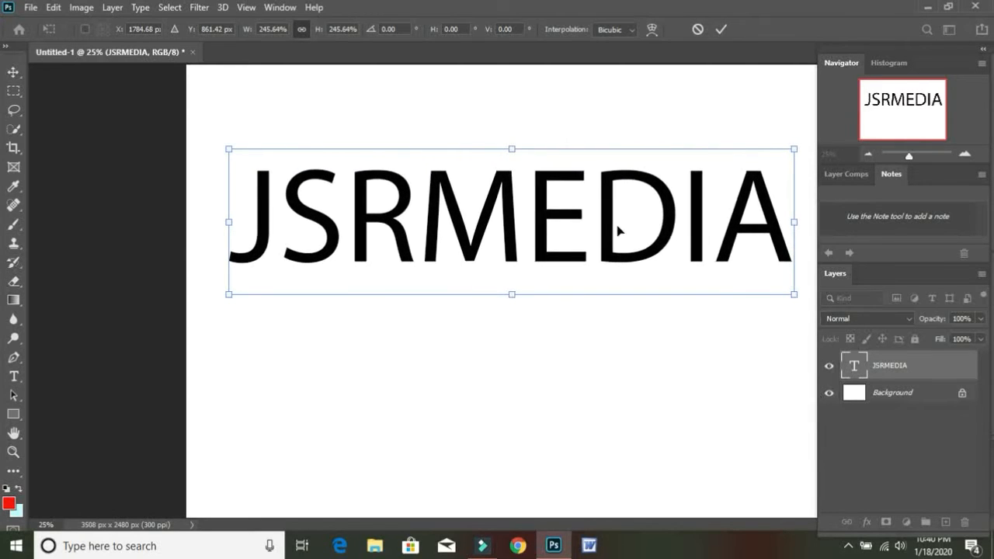
drag(543, 223, 533, 223)
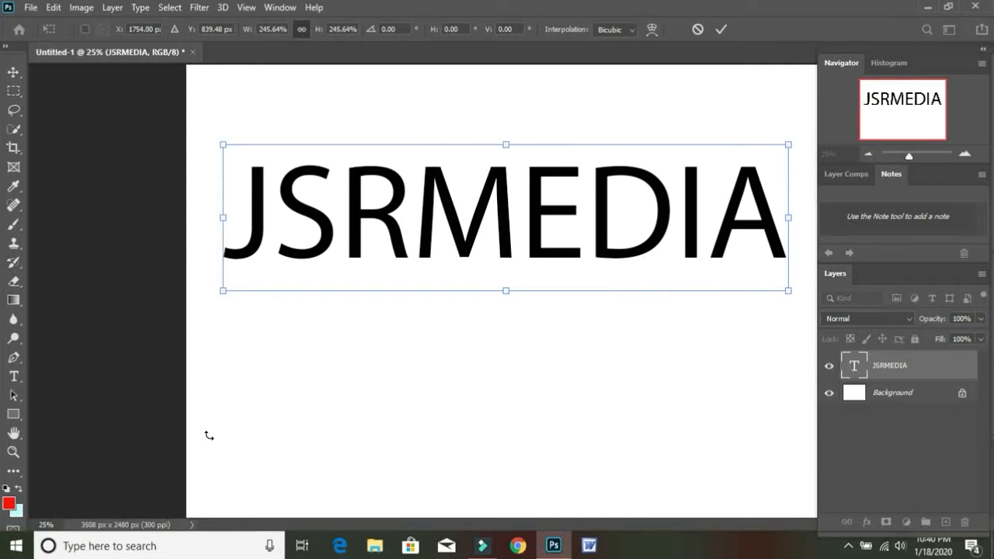
key(Return)
Set the background color to turquoise #52ede8 and fill the Background layer with it.
click(21, 508)
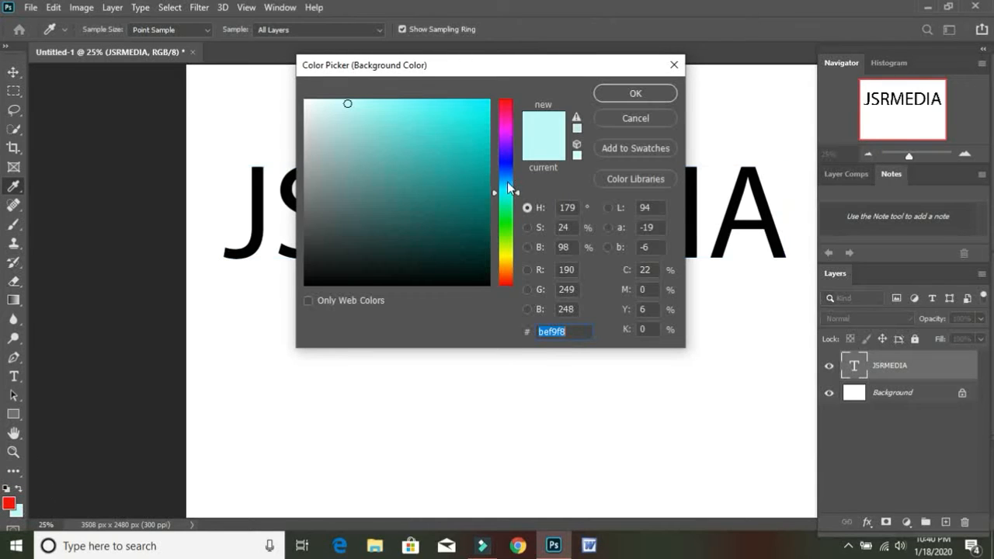
click(518, 198)
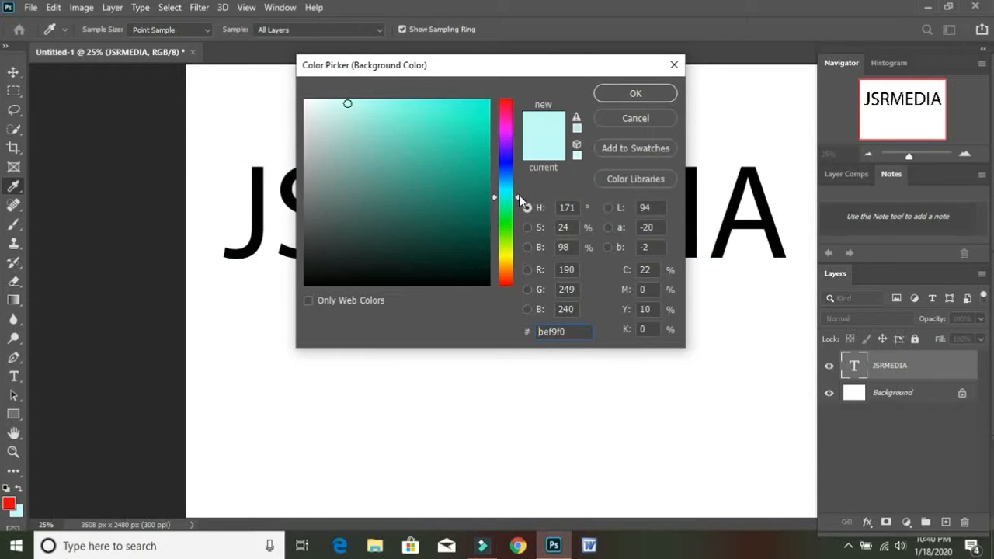
mouse_move(519, 198)
mouse_down()
mouse_move(519, 121)
mouse_move(509, 263)
mouse_move(517, 194)
mouse_up()
click(420, 110)
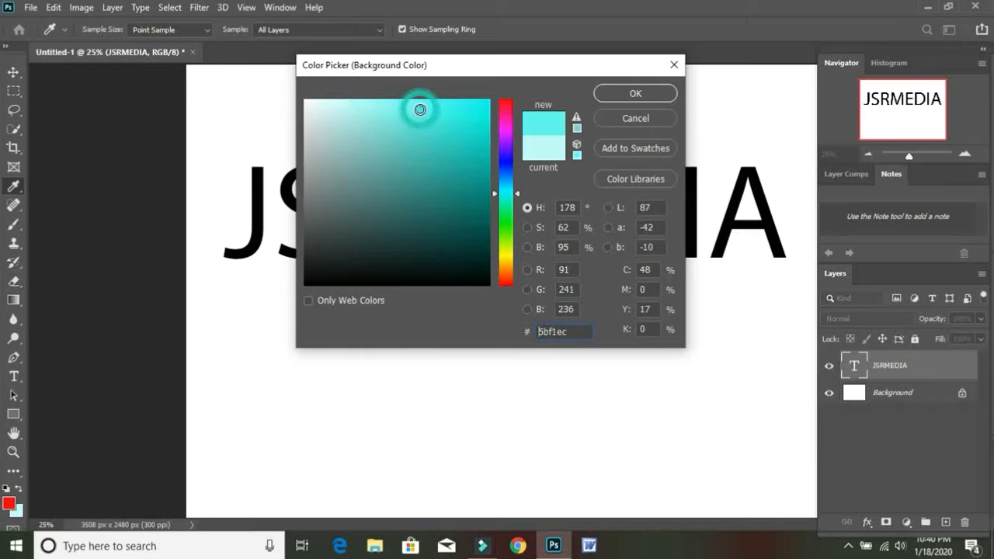
click(428, 101)
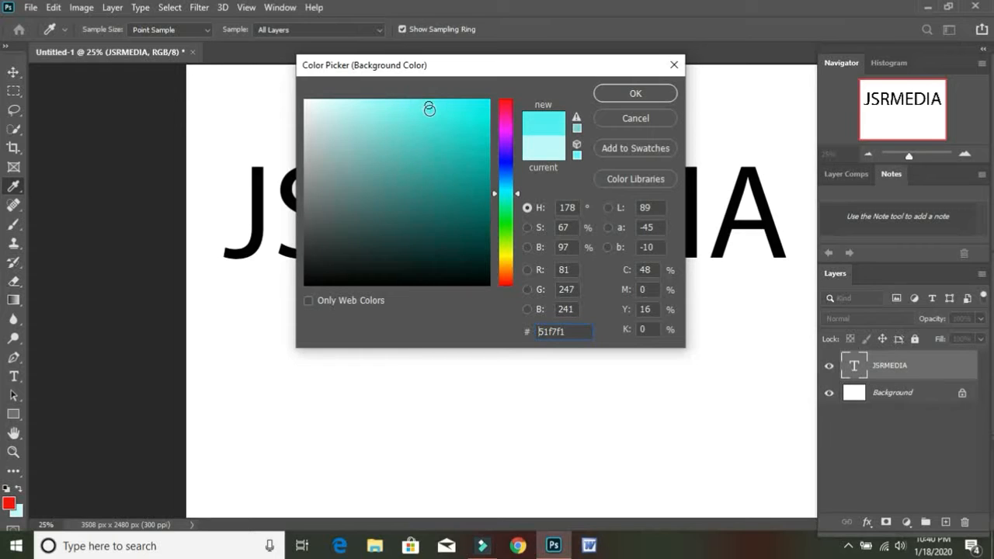
click(428, 112)
click(425, 113)
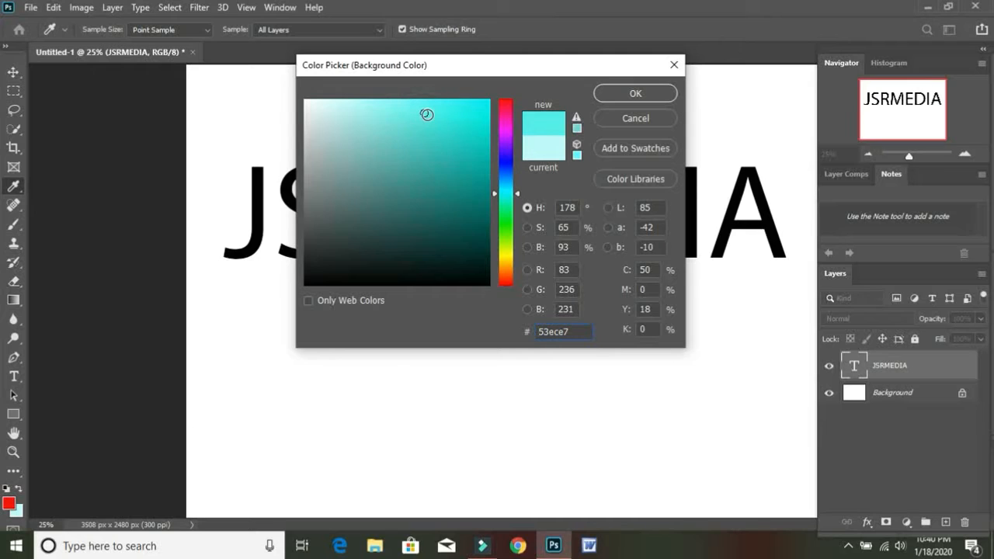
click(606, 95)
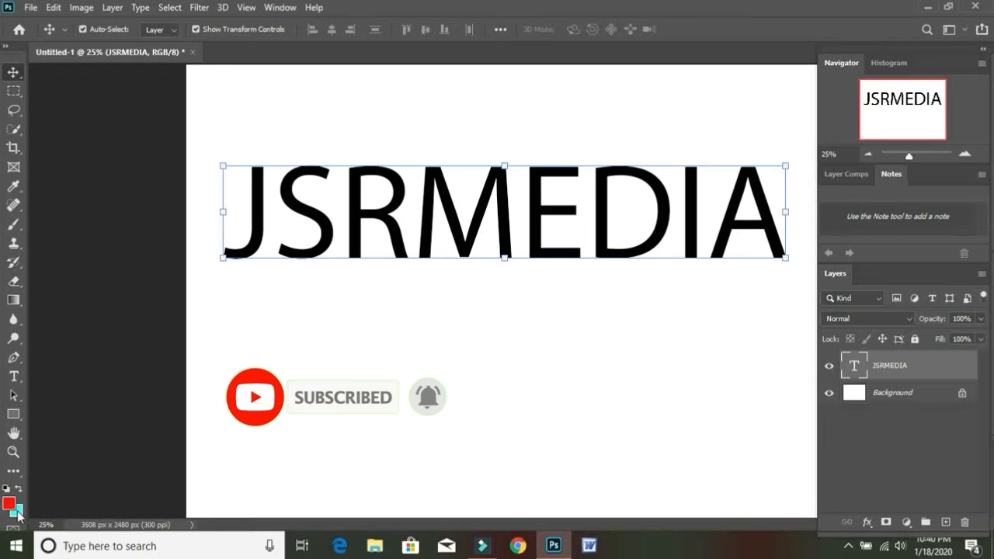
click(893, 395)
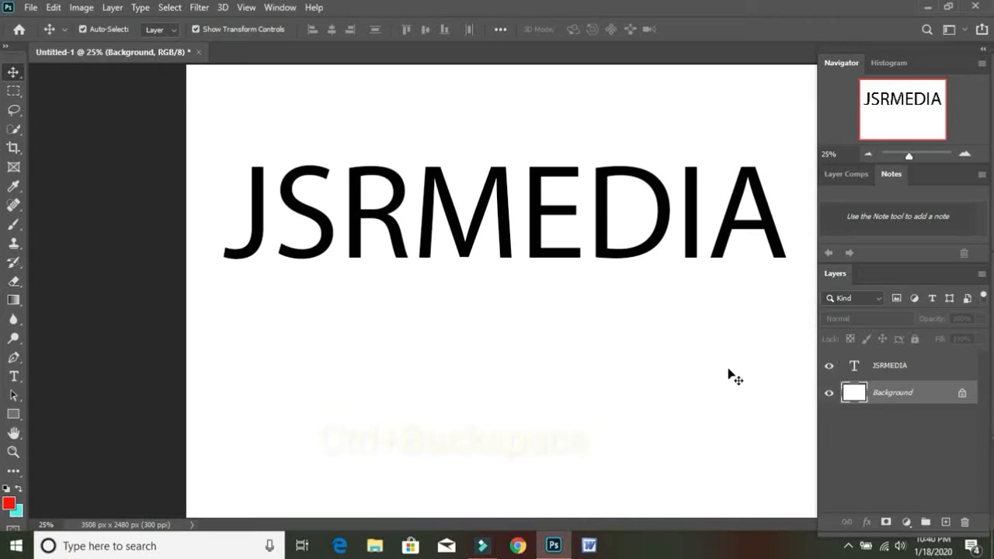
key(ctrl+BackSpace)
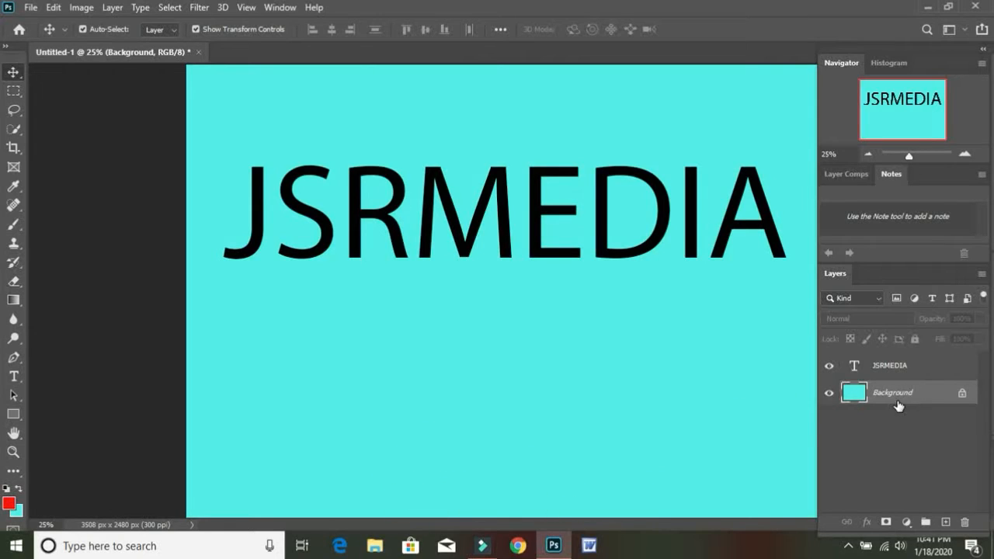
Open the blending options of the JSRMEDIA text layer and enable Bevel & Emboss.
click(914, 369)
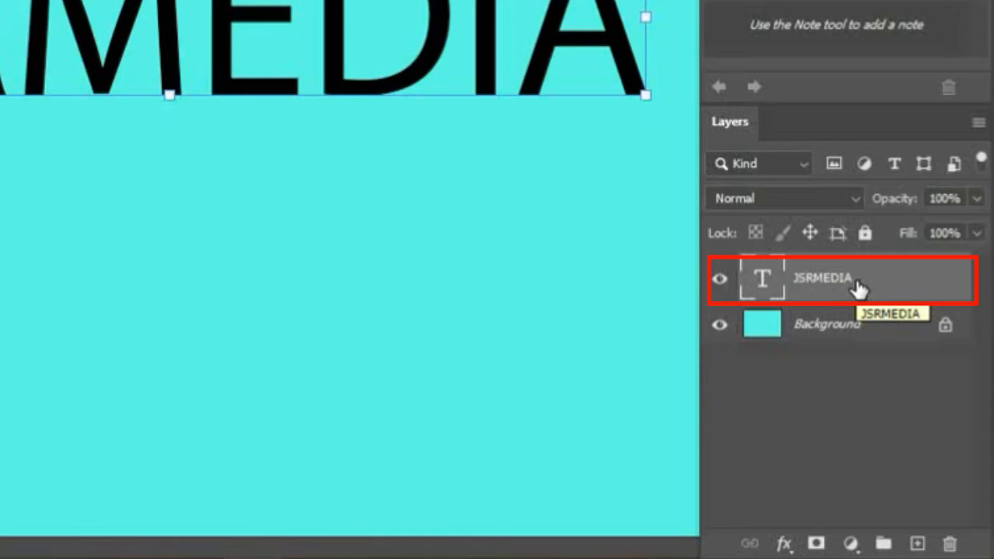
right_click(909, 284)
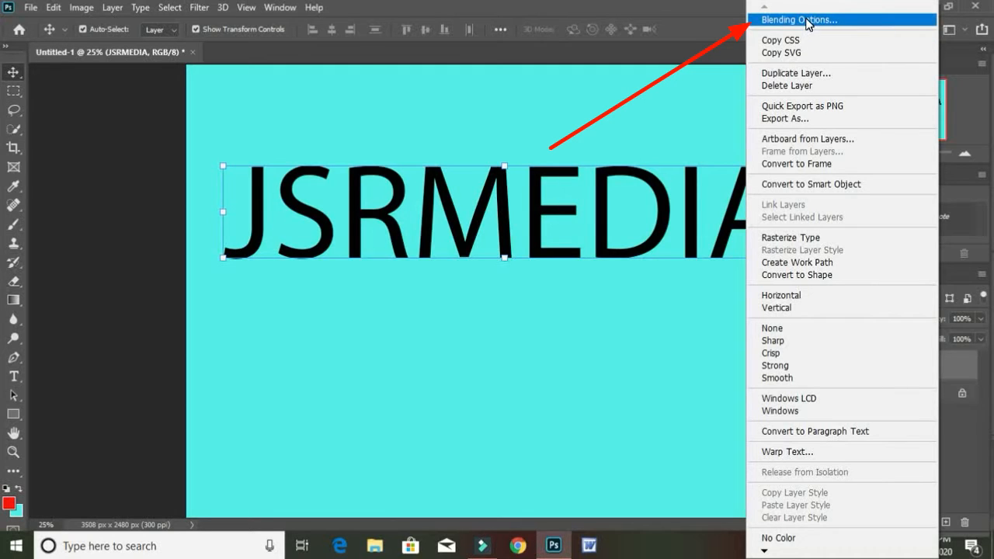
click(806, 20)
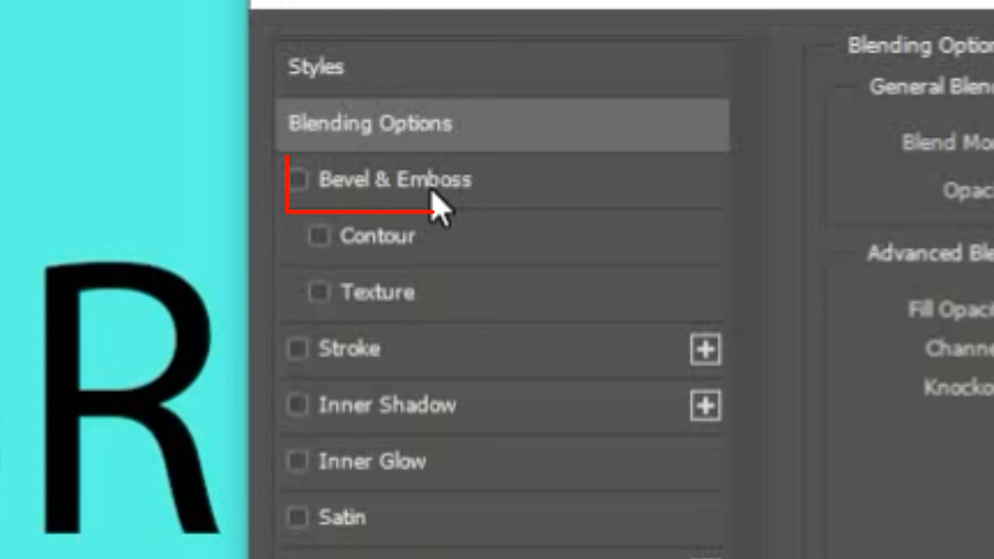
click(511, 188)
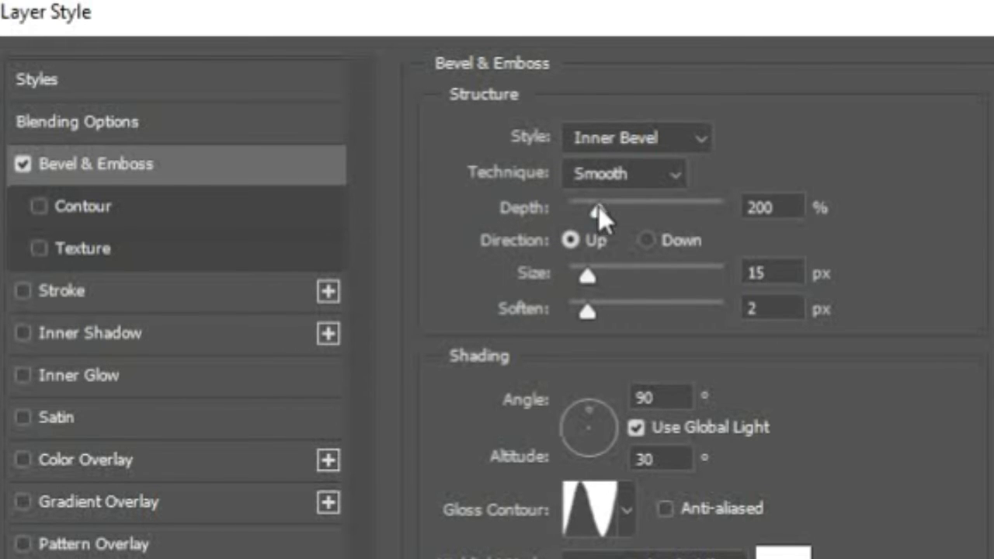
Set the bevel's depth to 200%, size to 15 px and soften to 2 px.
drag(598, 206, 606, 210)
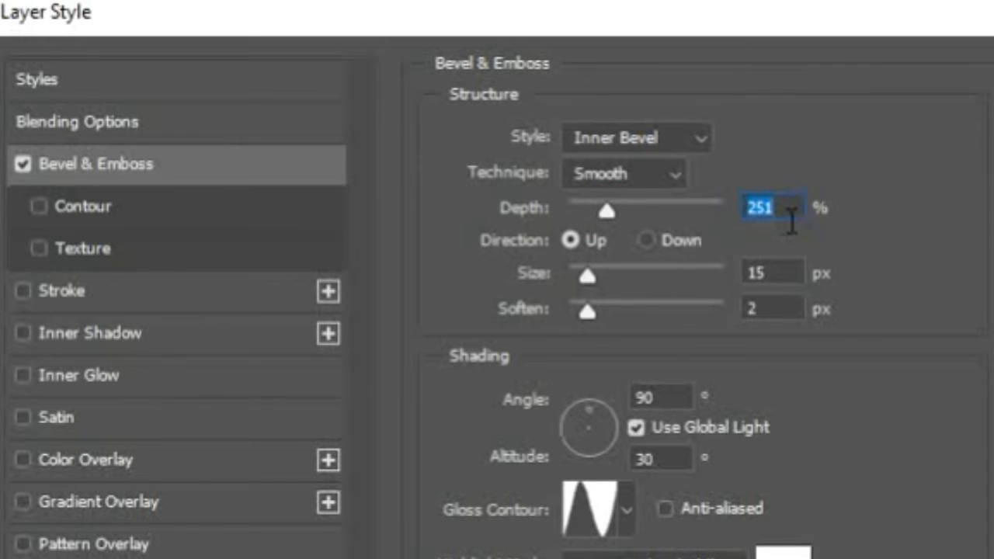
text(200)
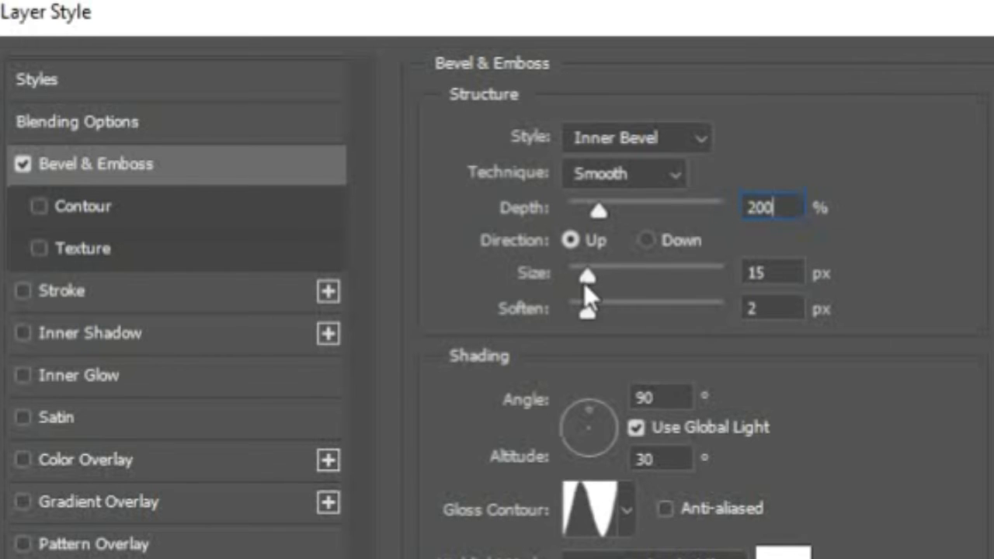
mouse_move(595, 286)
mouse_down()
mouse_move(618, 294)
mouse_move(573, 281)
mouse_move(605, 284)
mouse_up()
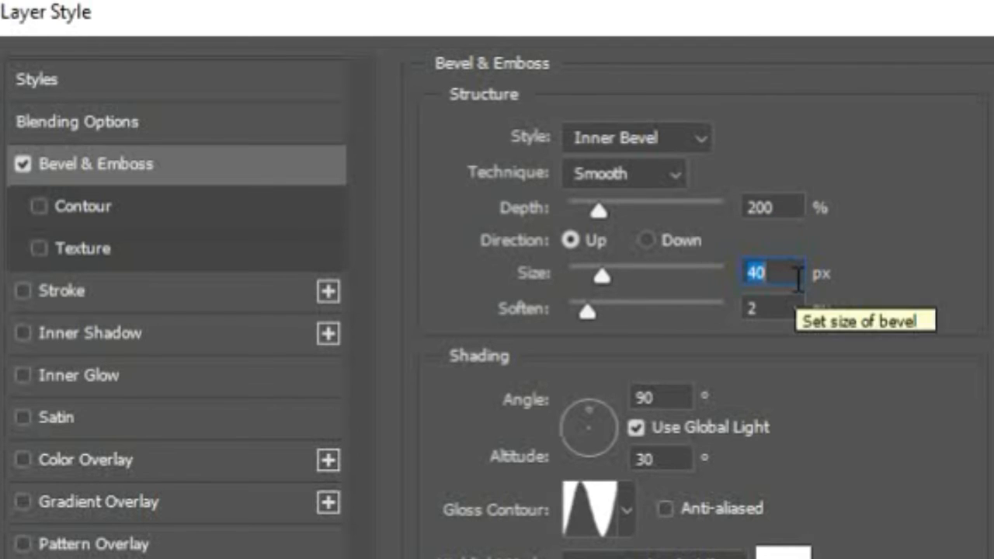
text(15)
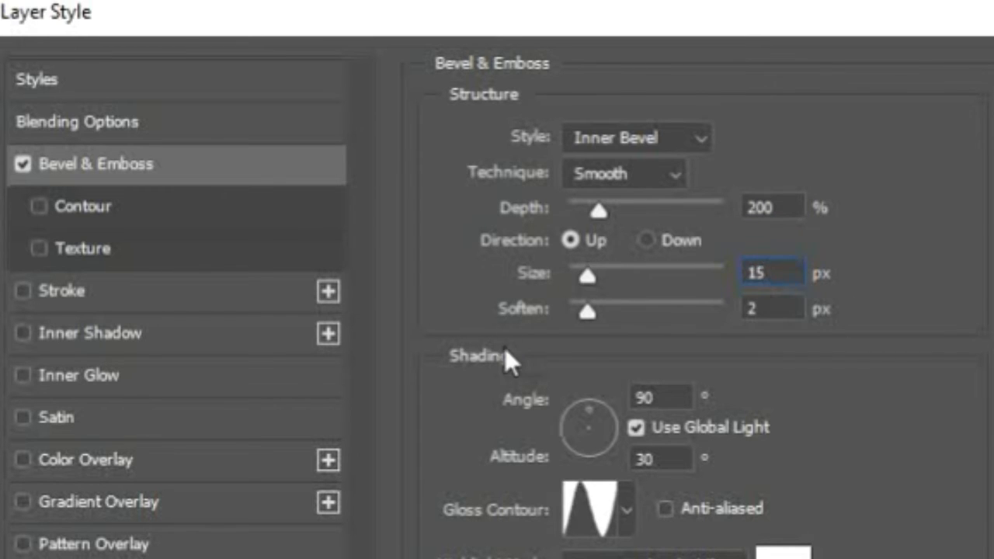
mouse_move(584, 316)
mouse_down()
mouse_move(611, 333)
mouse_move(567, 317)
mouse_up()
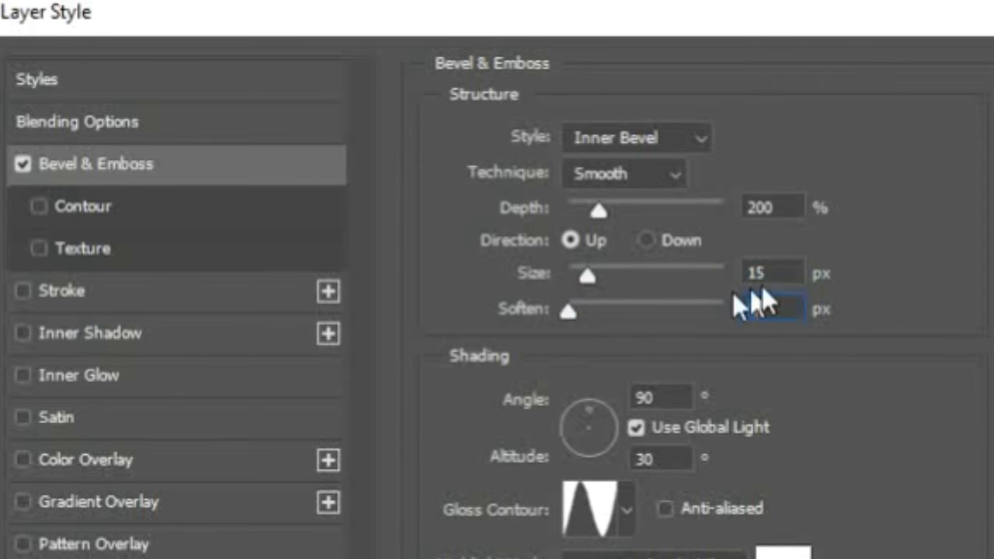
text(2)
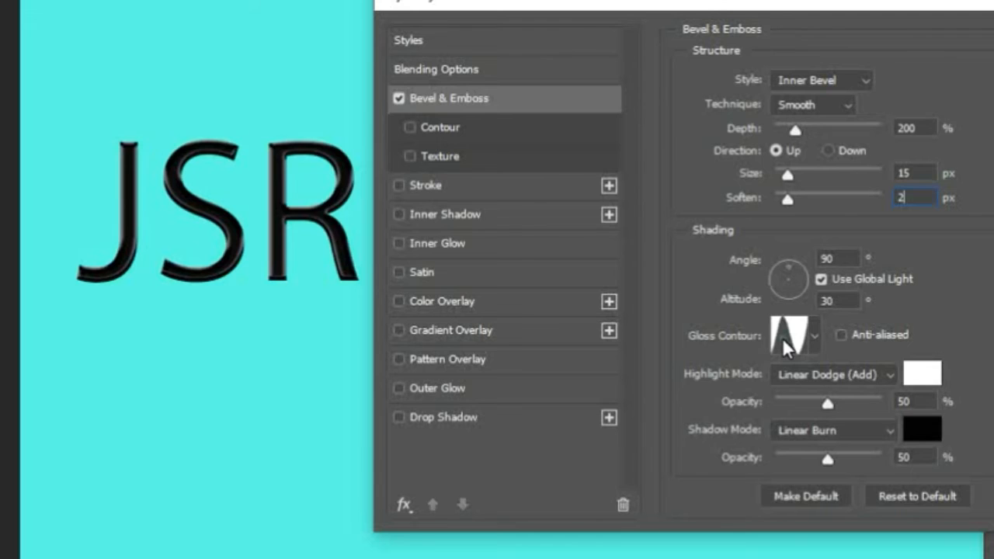
Set the bevel's gloss contour to the Ring preset.
click(727, 384)
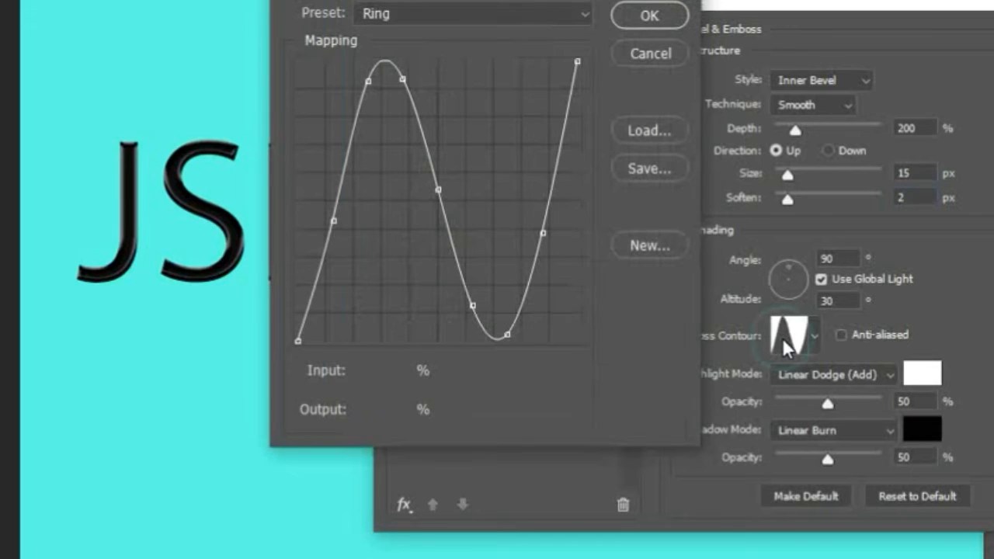
click(588, 14)
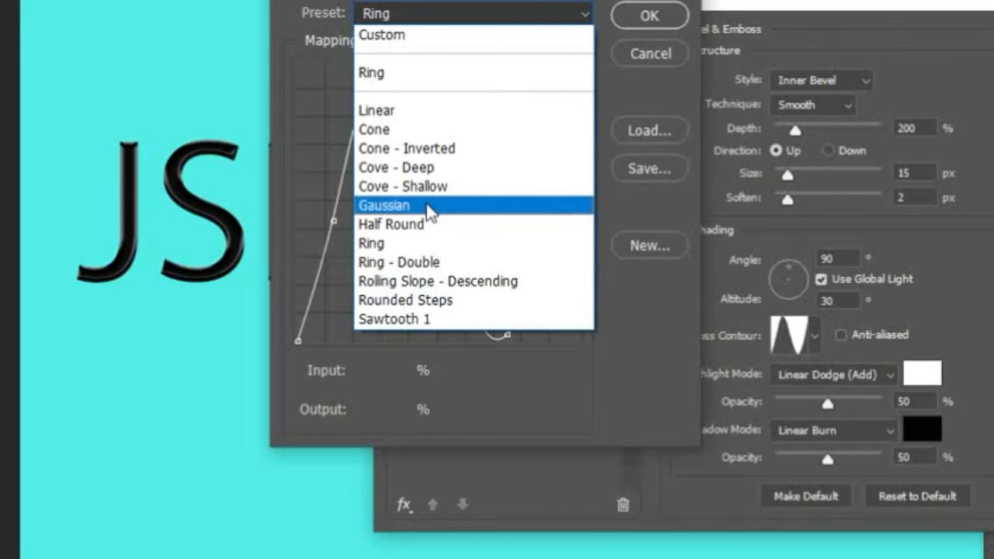
click(430, 249)
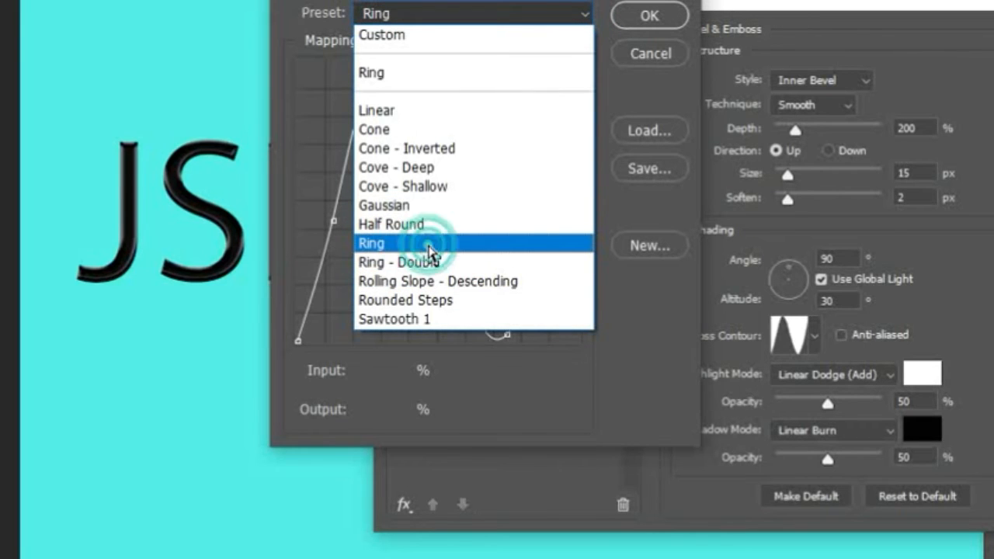
click(649, 17)
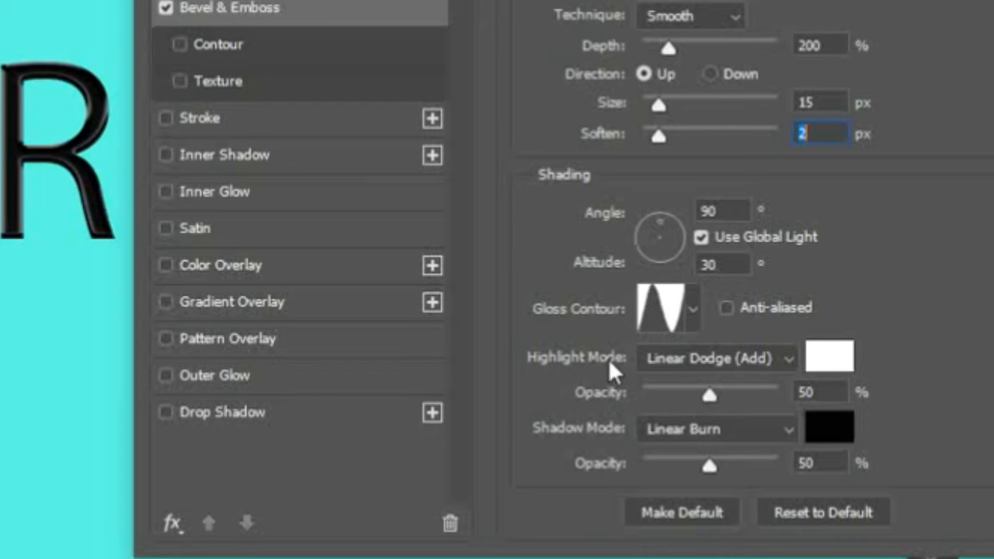
Set the bevel's highlight mode to Linear Dodge (Add) with 50% opacity.
click(700, 355)
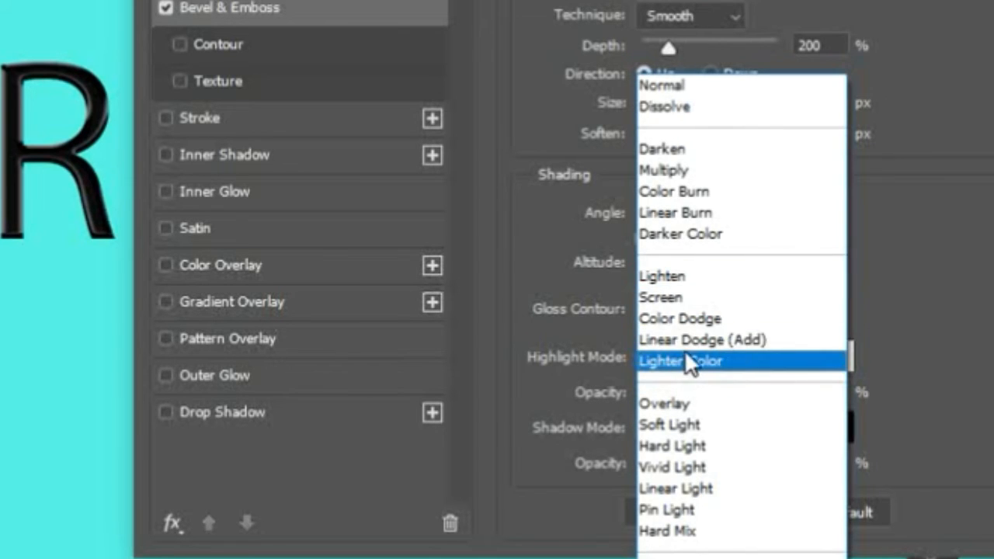
click(731, 343)
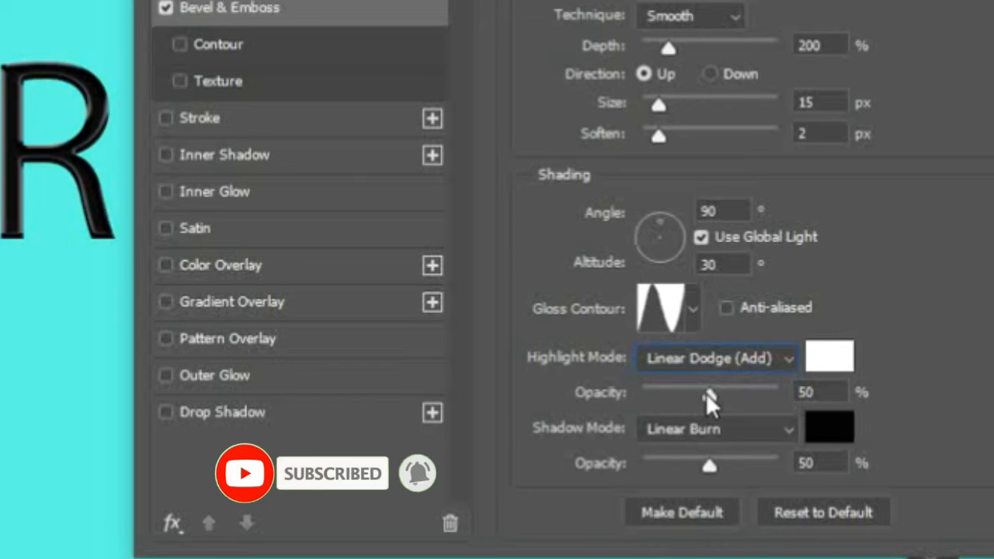
drag(706, 394, 727, 404)
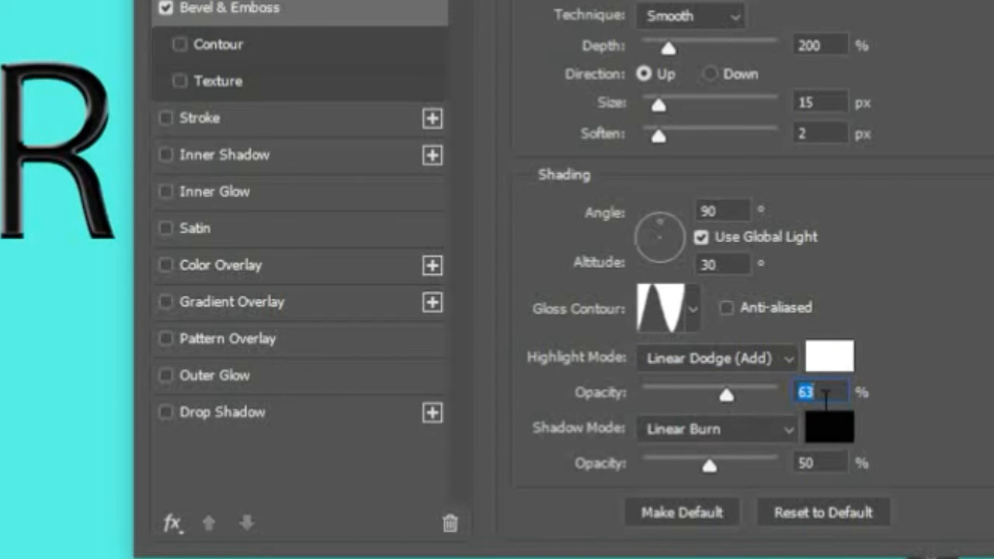
text(500)
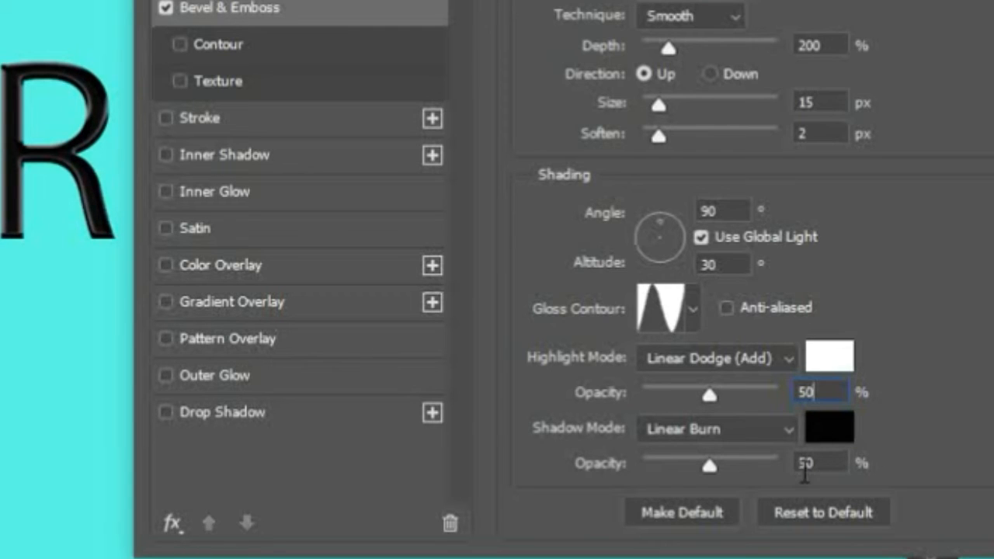
Set the bevel's shadow mode to Linear Burn with 50% opacity.
click(702, 429)
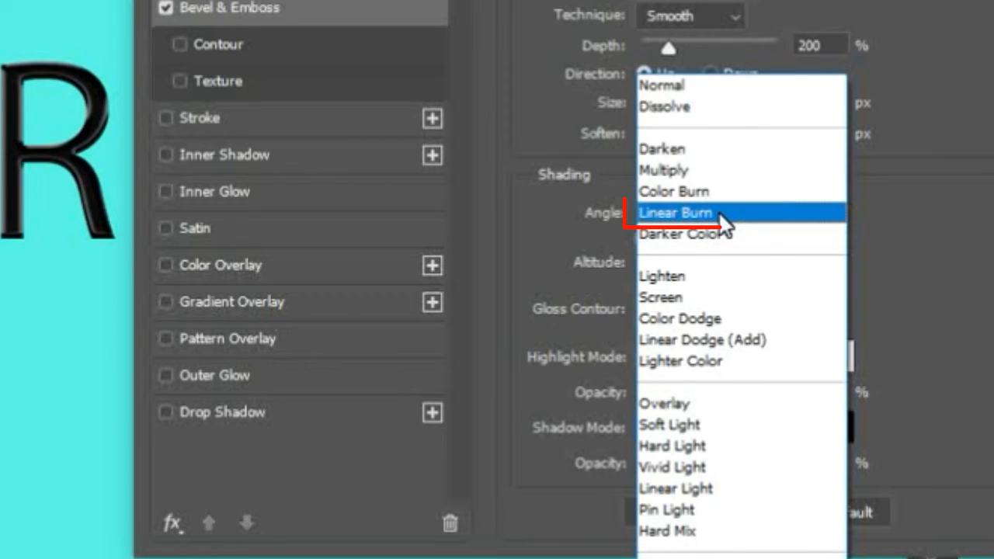
click(722, 215)
drag(710, 464, 686, 465)
text(50)
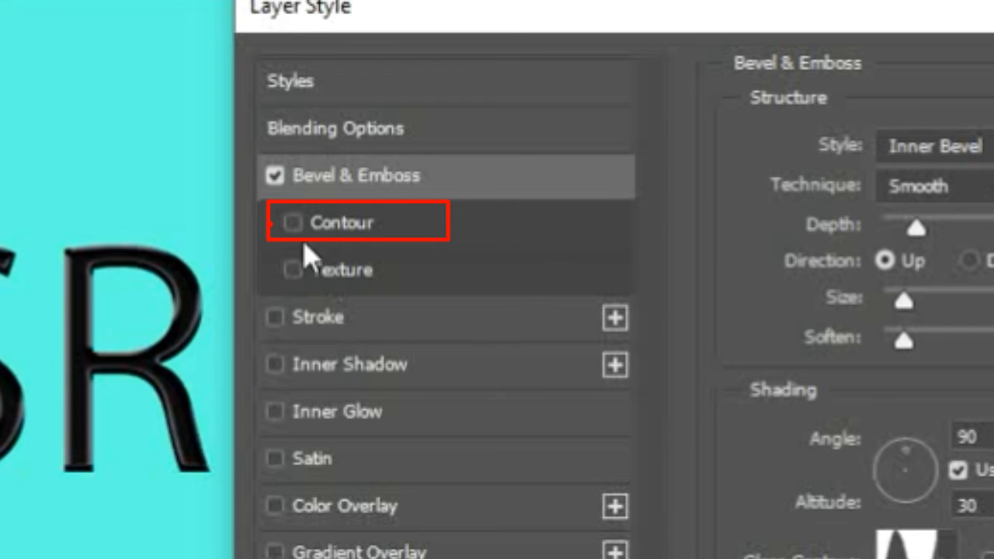
Enable the bevel's Contour option with anti-aliasing on and the Ring contour preset.
click(400, 223)
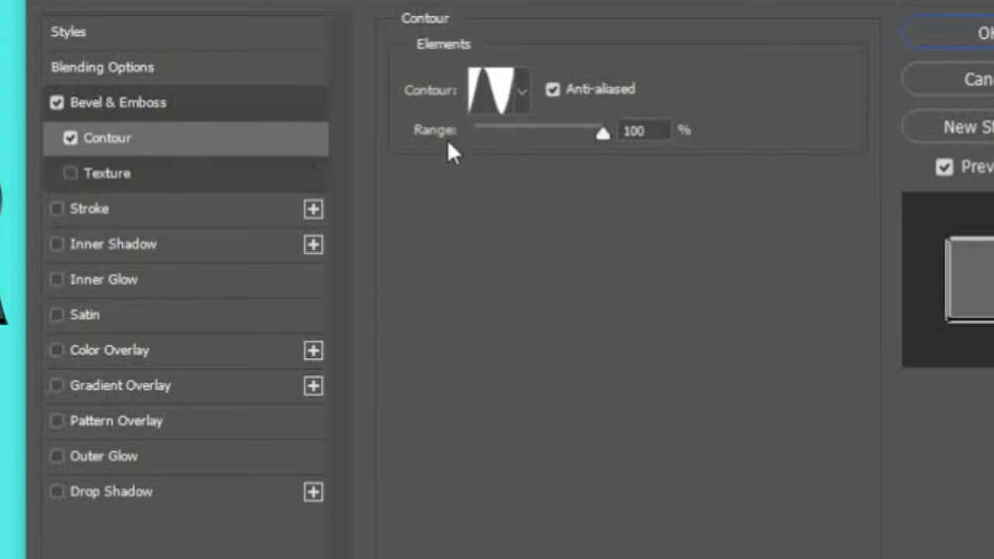
click(553, 90)
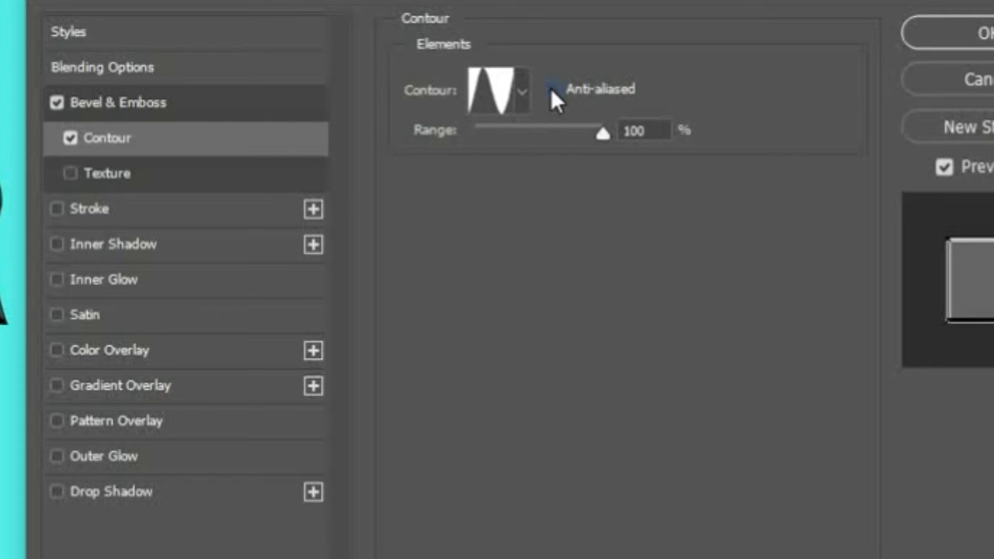
click(551, 89)
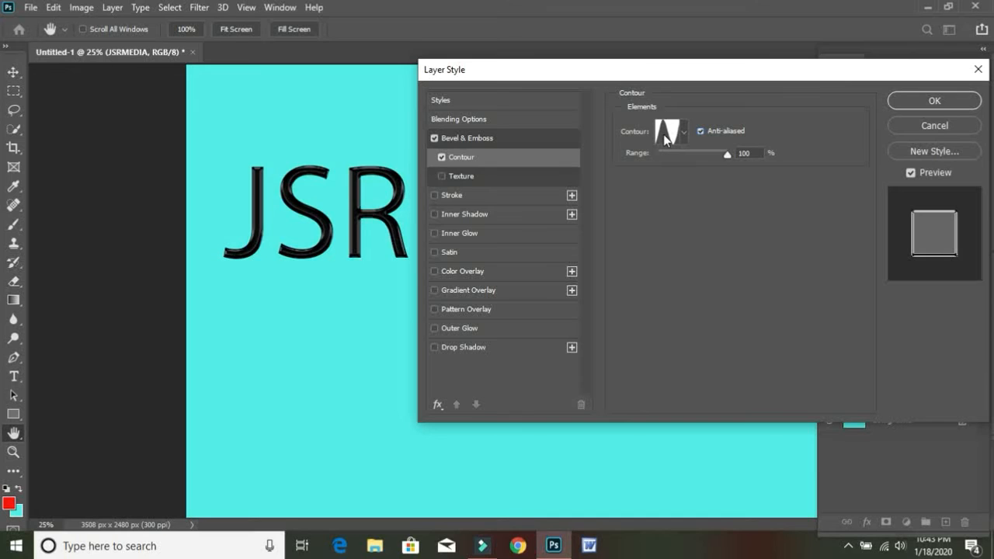
click(666, 136)
click(556, 83)
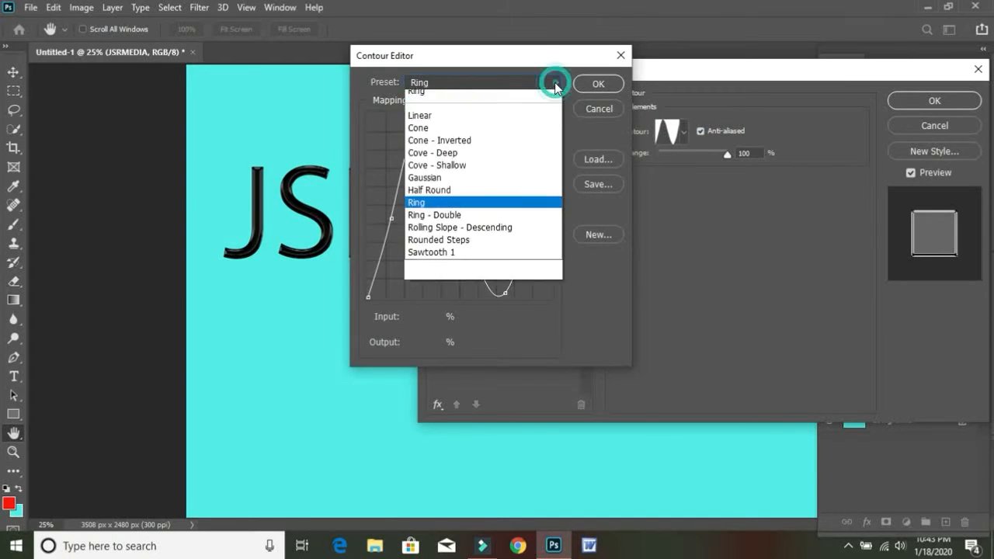
click(385, 79)
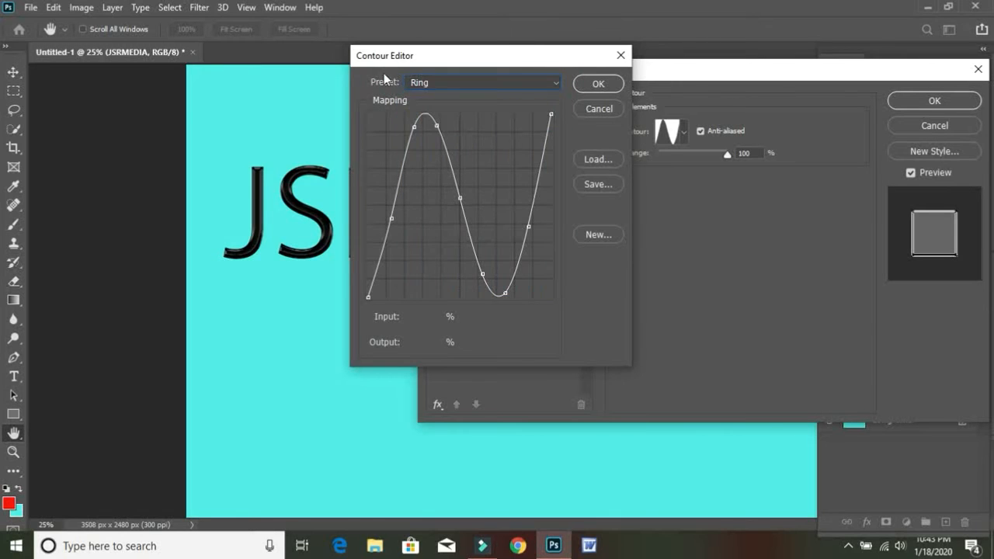
click(543, 83)
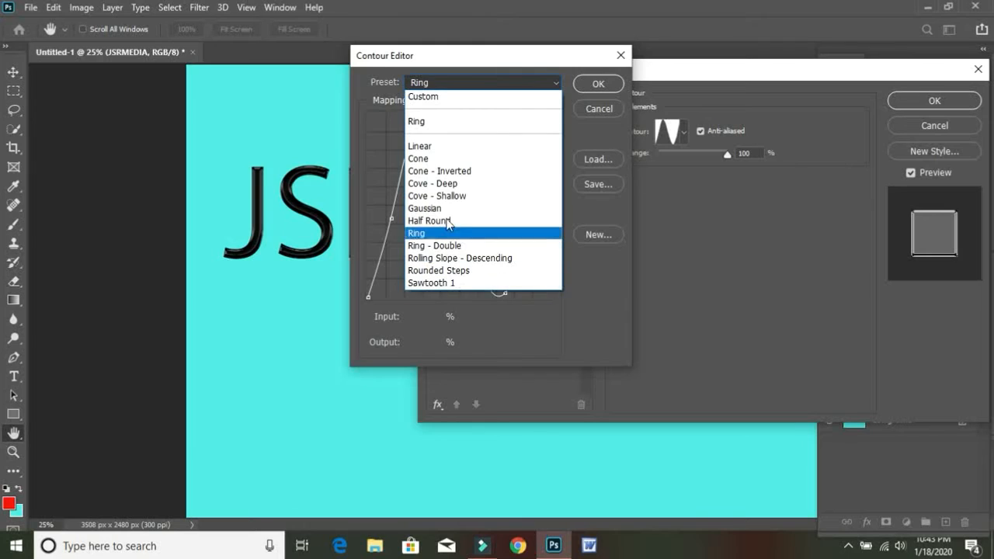
click(437, 235)
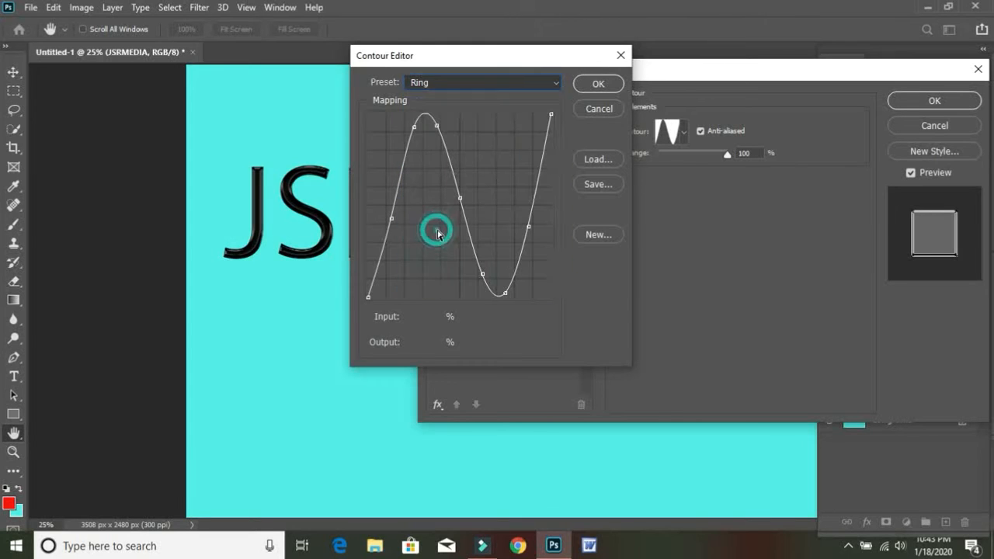
click(596, 85)
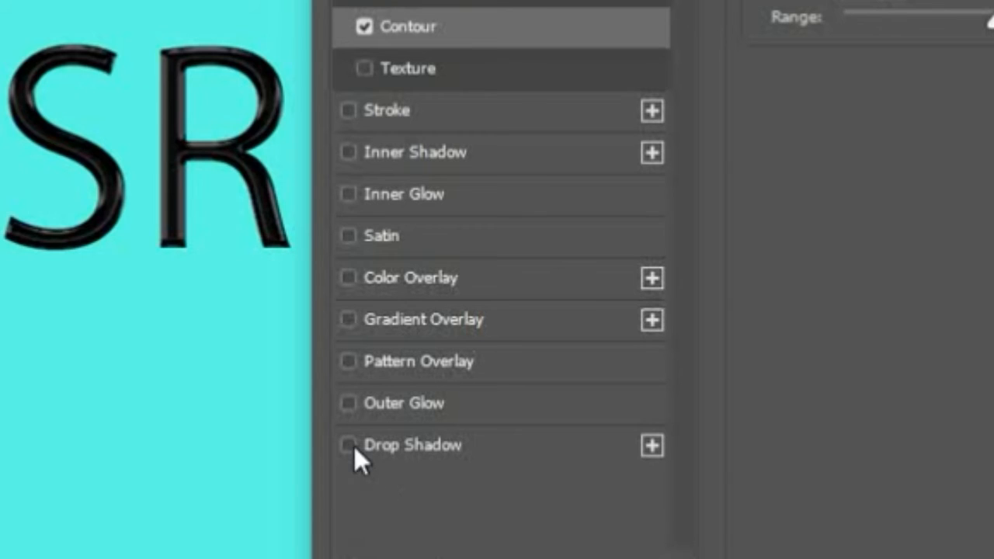
Add a drop shadow with distance 15 px, spread 10% and size 15 px, and apply the layer style.
click(348, 446)
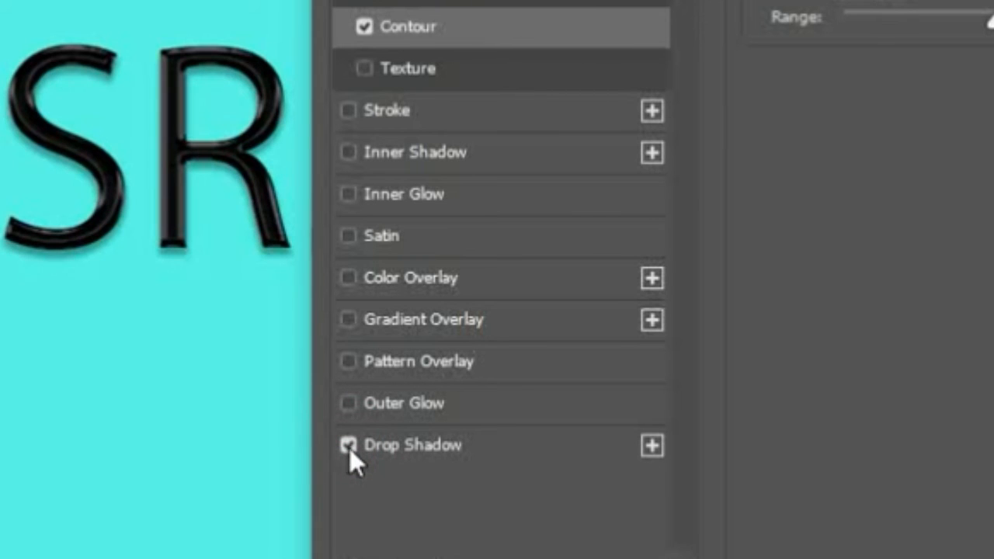
click(499, 449)
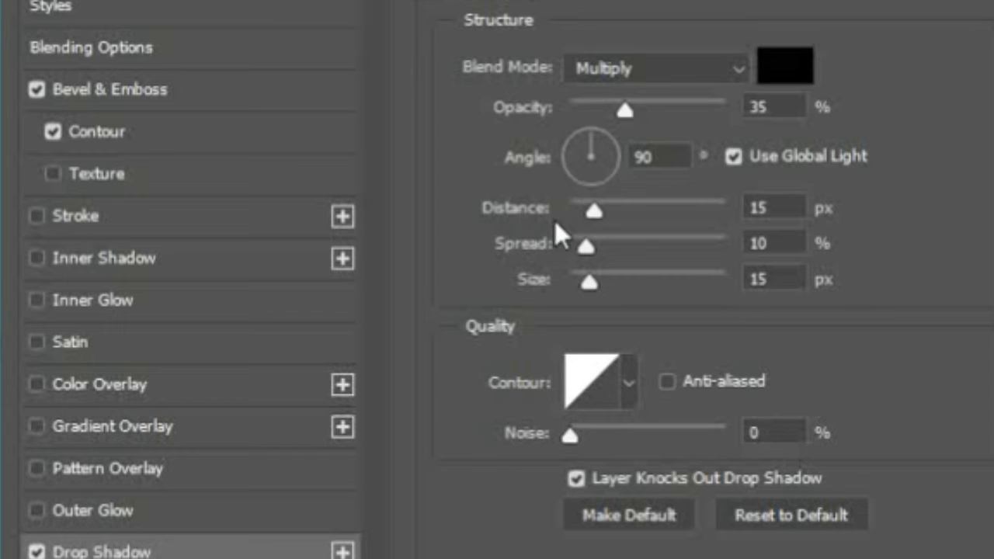
drag(589, 213, 630, 219)
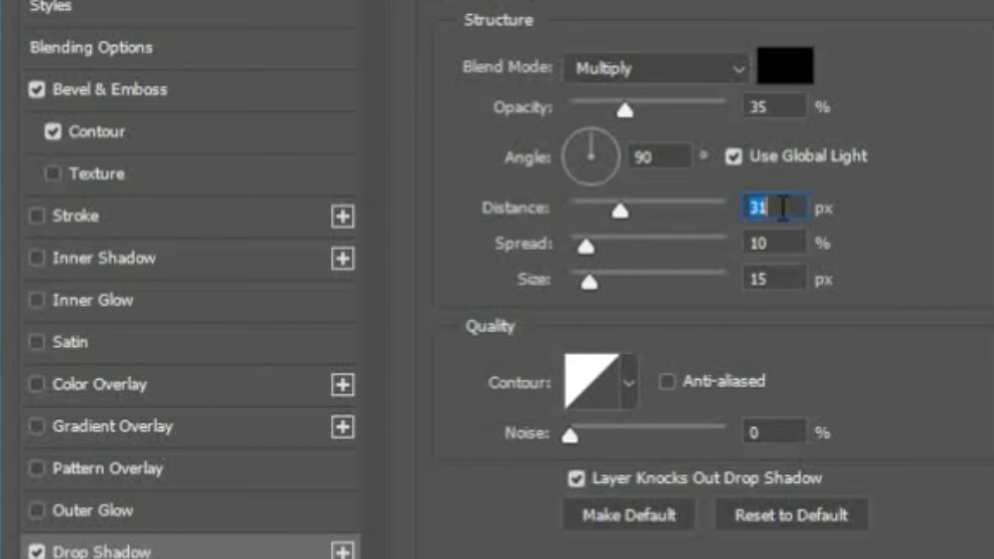
text(15)
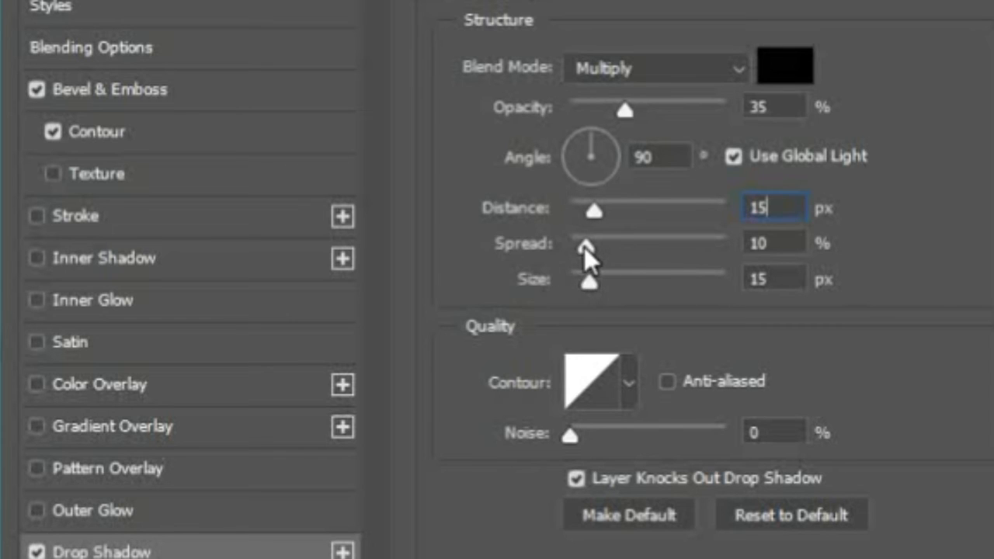
drag(586, 247, 619, 241)
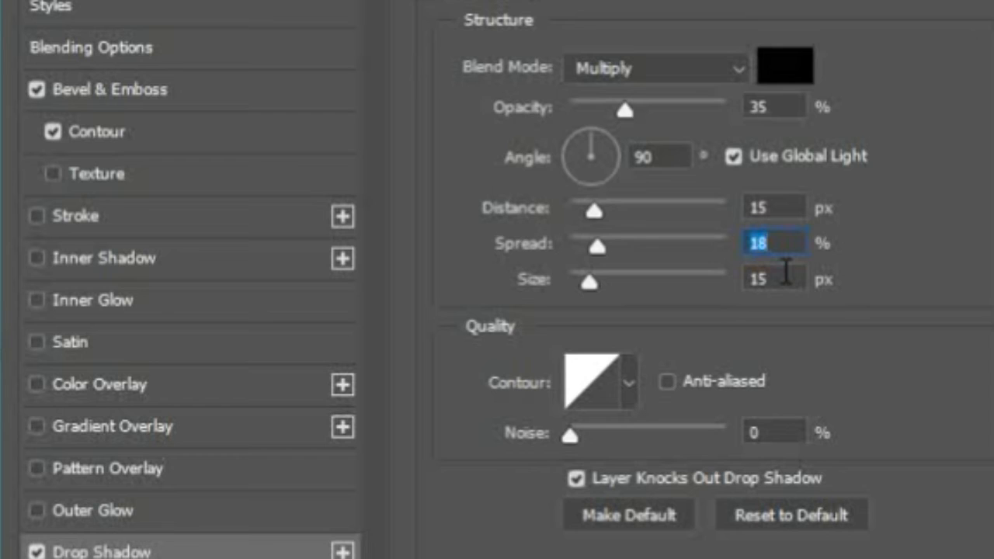
text(10)
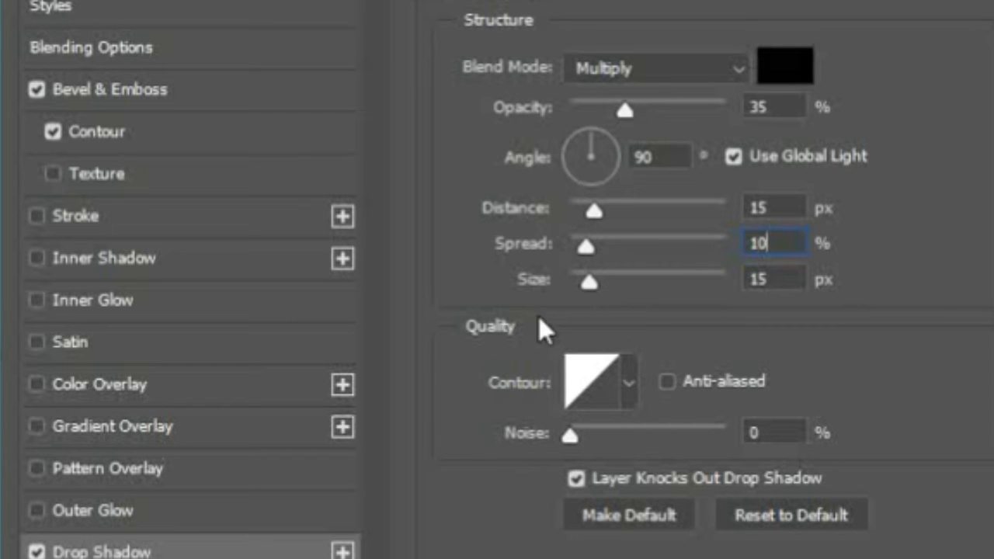
mouse_move(586, 286)
mouse_down()
mouse_move(617, 294)
mouse_move(584, 282)
mouse_move(600, 284)
mouse_up()
text(15)
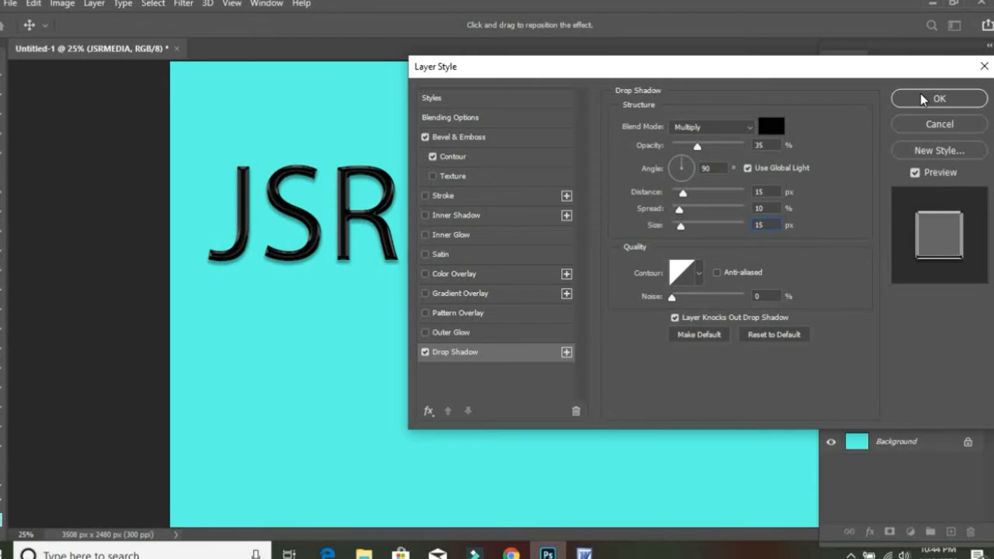
click(925, 97)
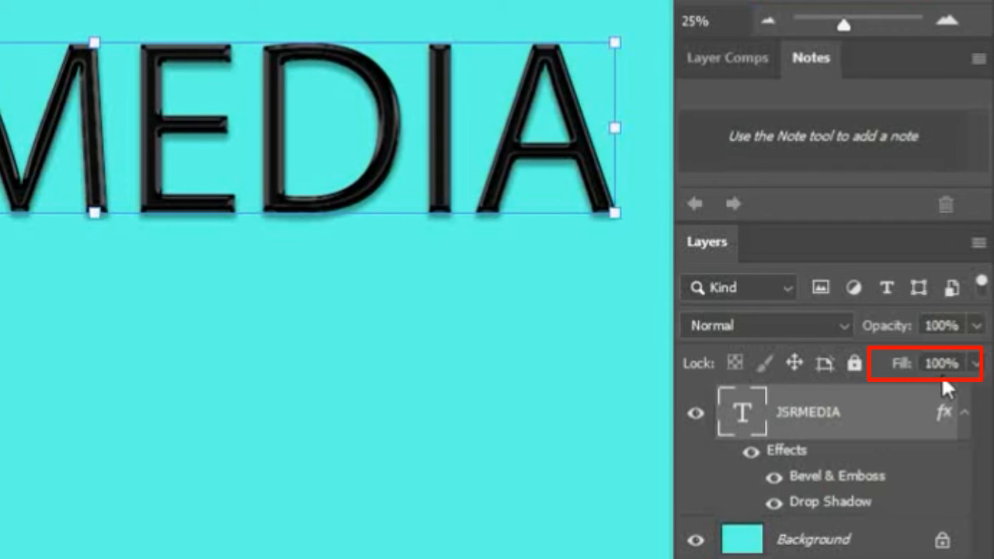
Reduce the fill of the JSRMEDIA text layer to 0%.
click(976, 365)
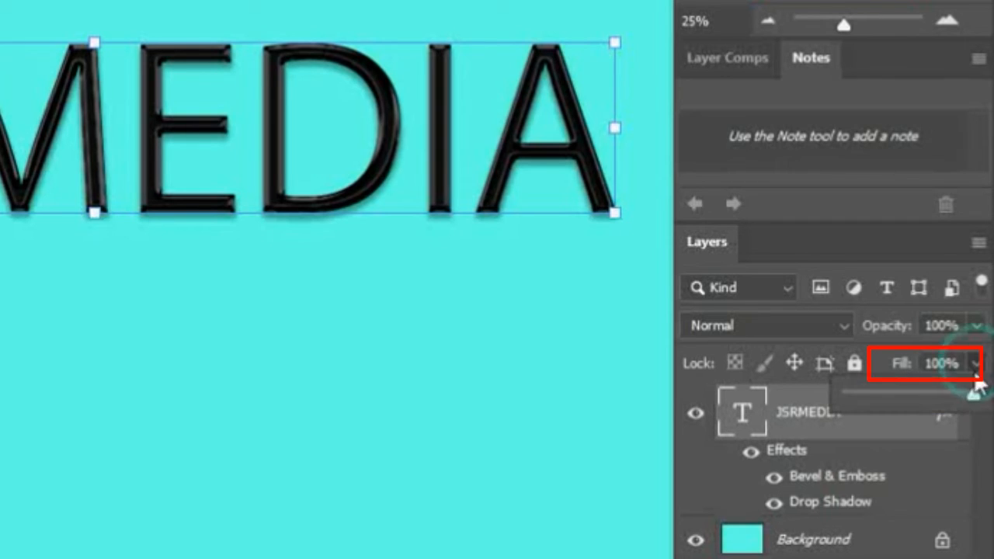
drag(974, 395, 840, 398)
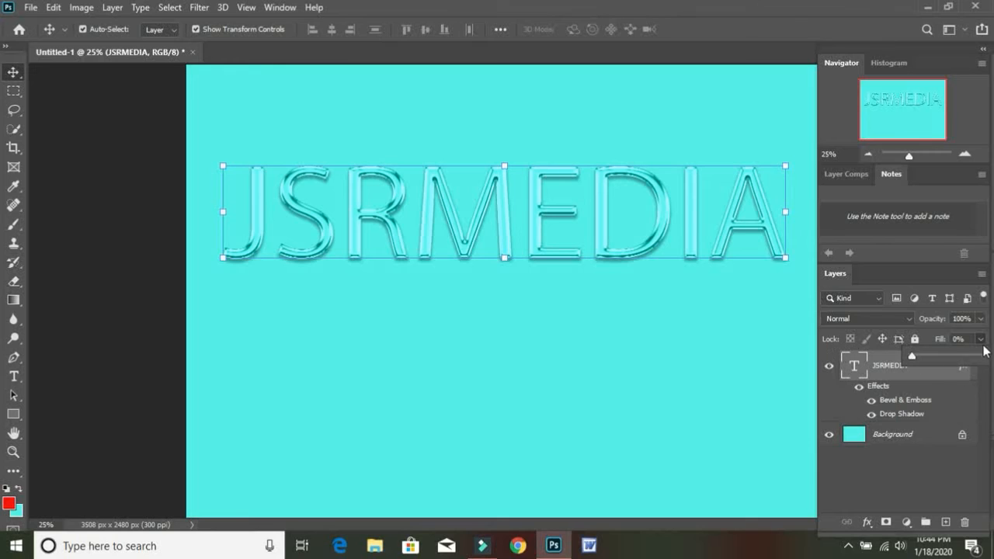
click(982, 339)
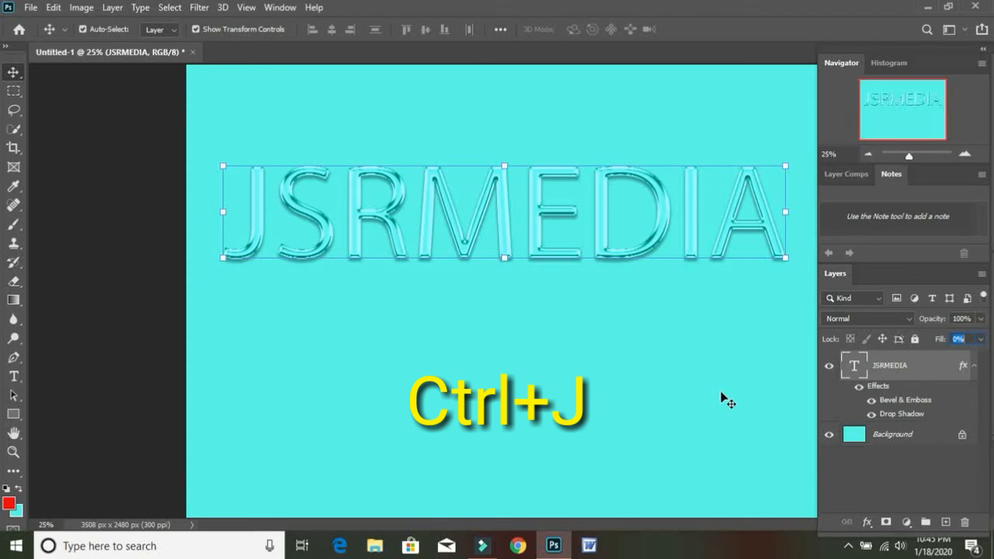
Duplicate the JSRMEDIA text layer and compare the effect with the copy hidden and shown.
key(ctrl)
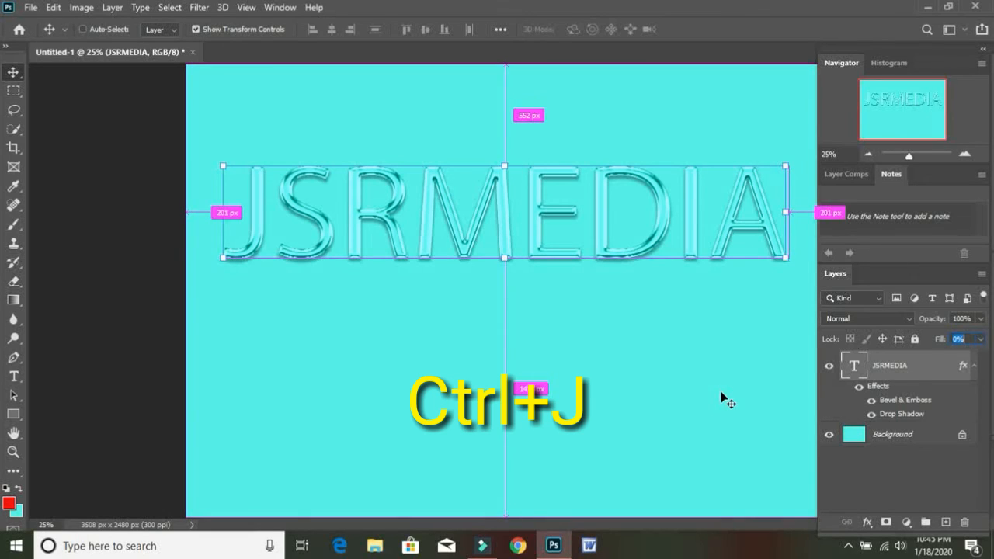
key(ctrl+j)
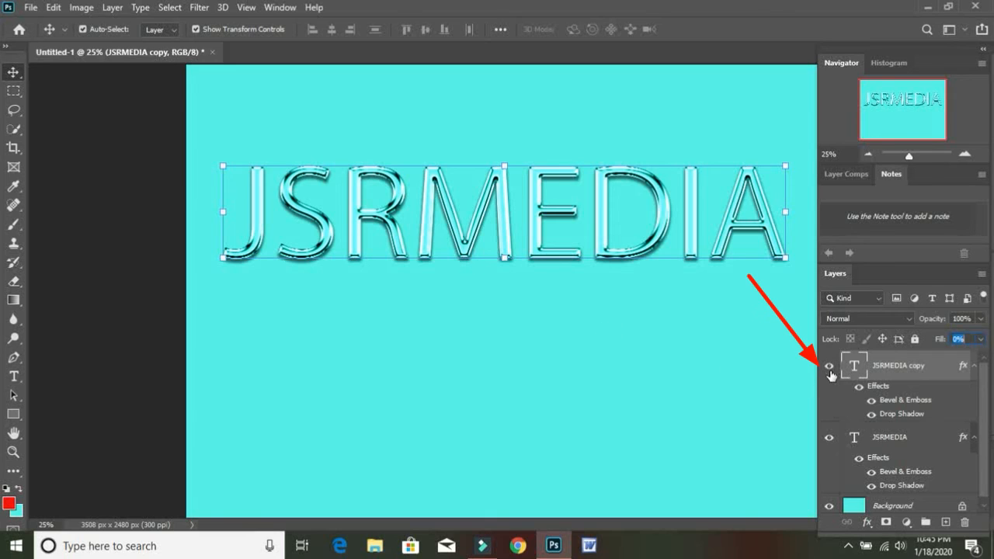
click(831, 370)
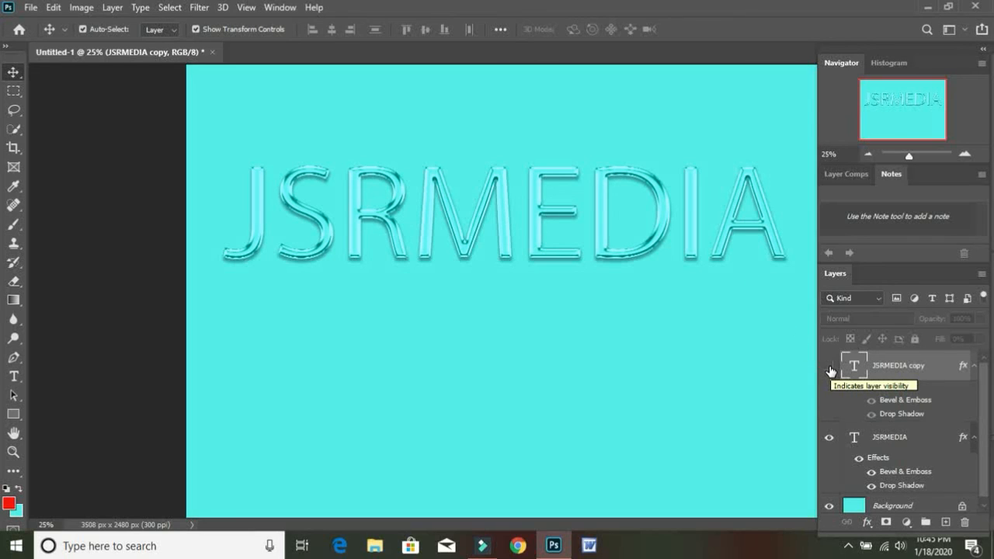
click(829, 369)
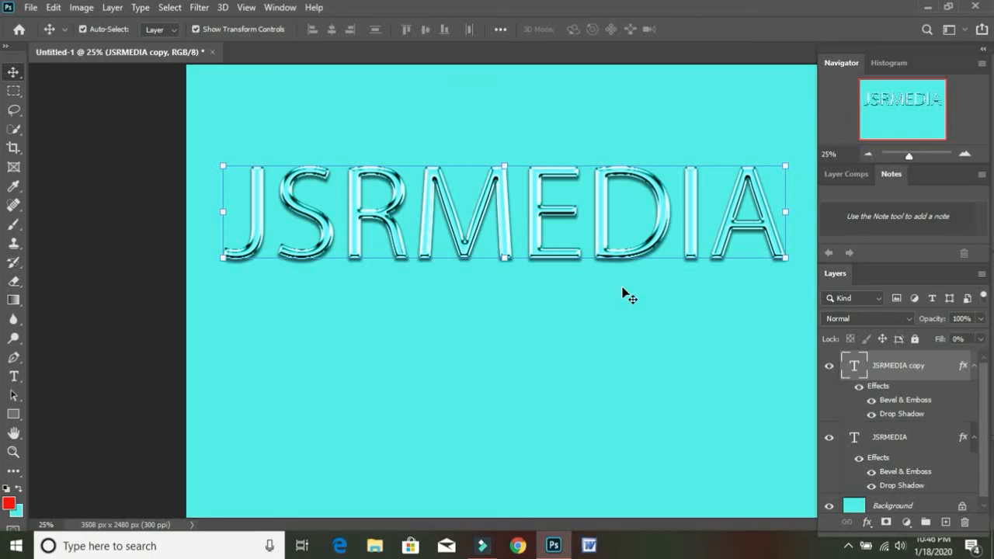
Hide the turquoise Background layer so only the two text layers are displayed.
drag(981, 381, 989, 412)
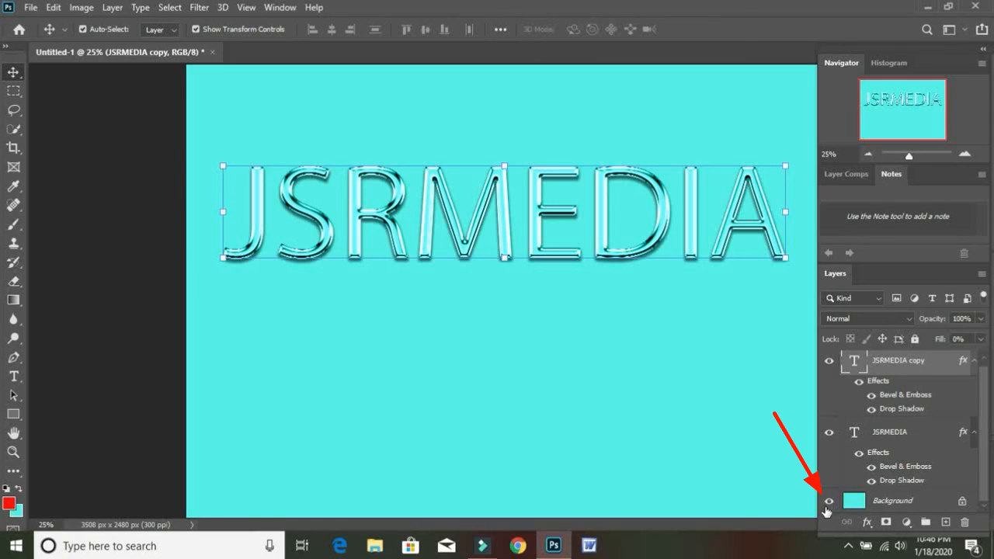
click(830, 502)
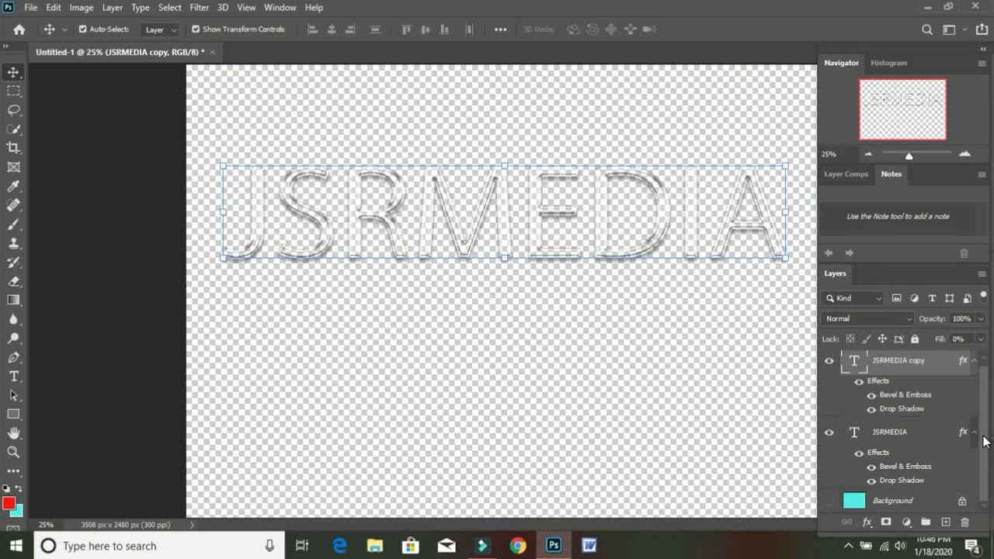
Merge the two visible JSRMEDIA text layers into one layer and show the turquoise Background layer again.
key(ctrl+shift+e)
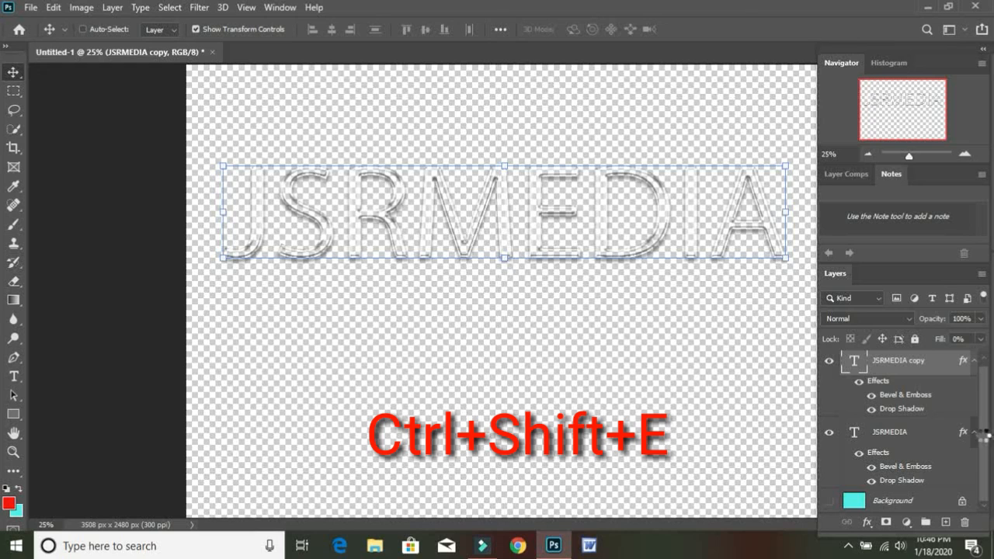
key(ctrl+shift+e)
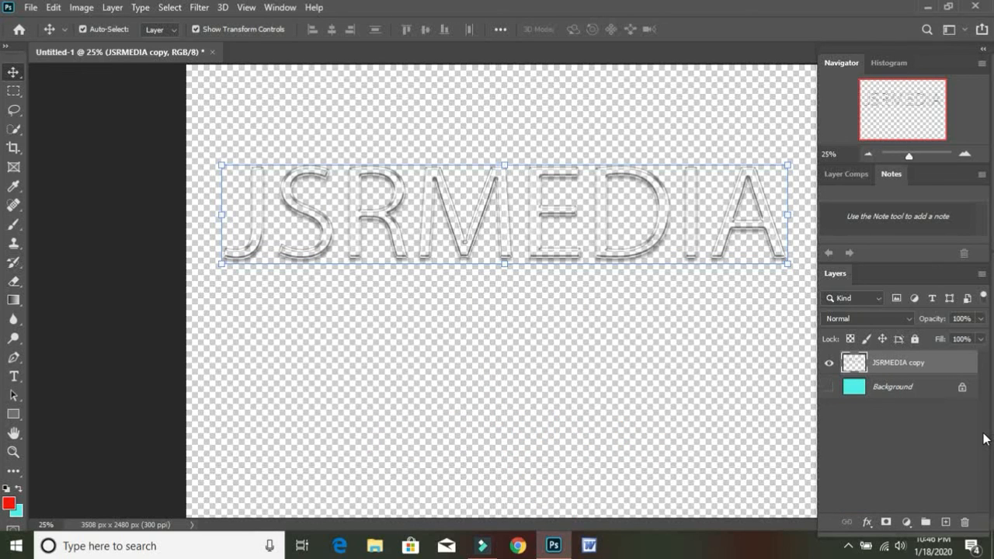
click(829, 388)
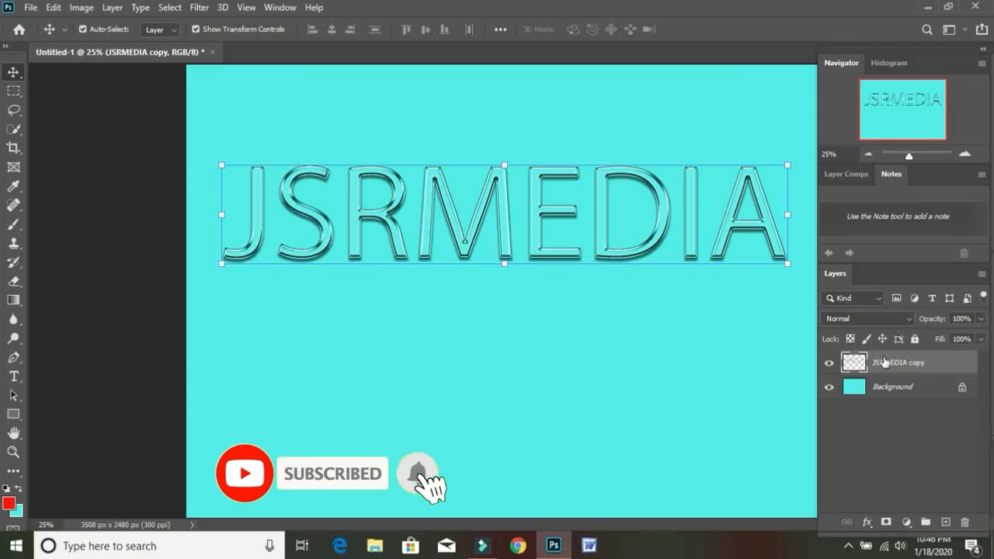
Duplicate the merged JSRMEDIA copy layer five times to intensify the glossy effect.
click(925, 363)
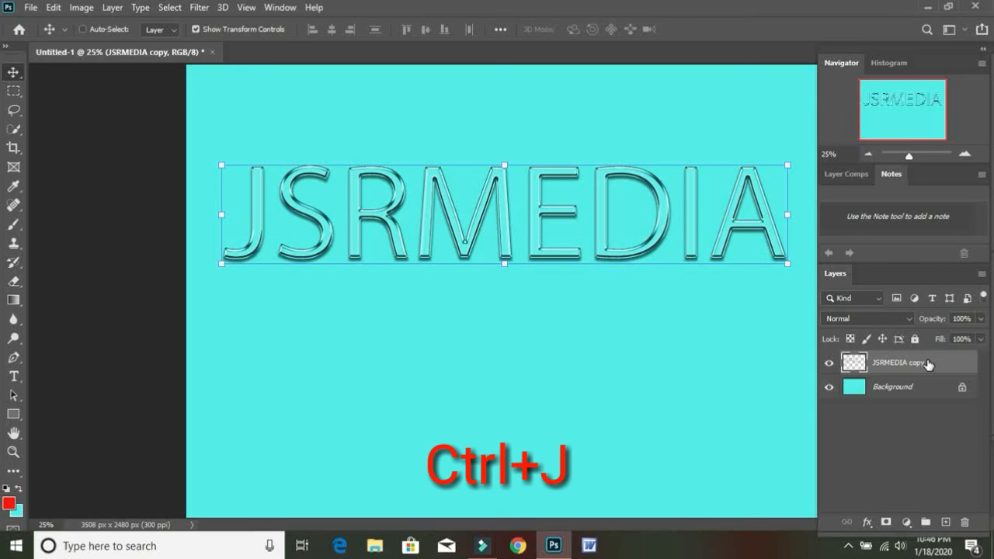
key(ctrl+j)
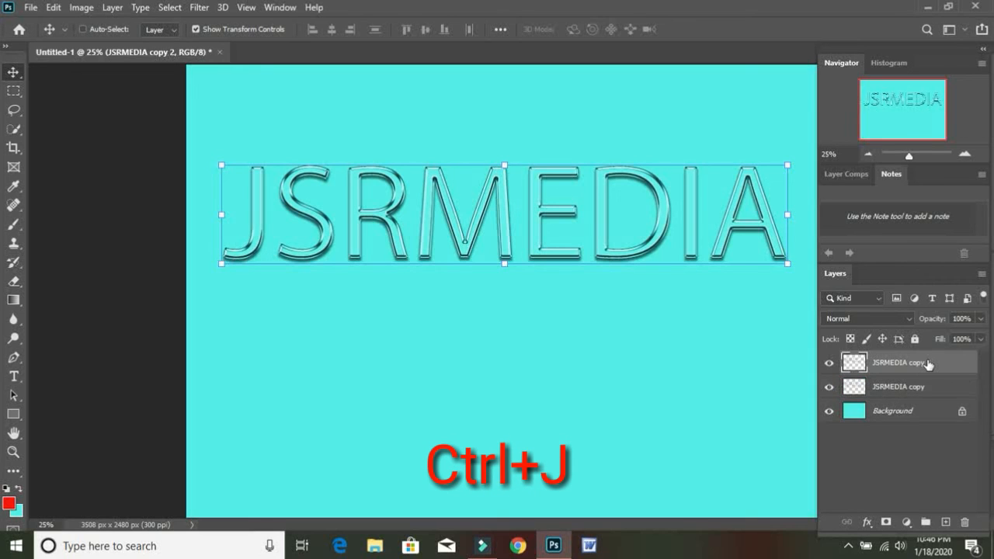
key(ctrl+j)
key(ctrl+j)
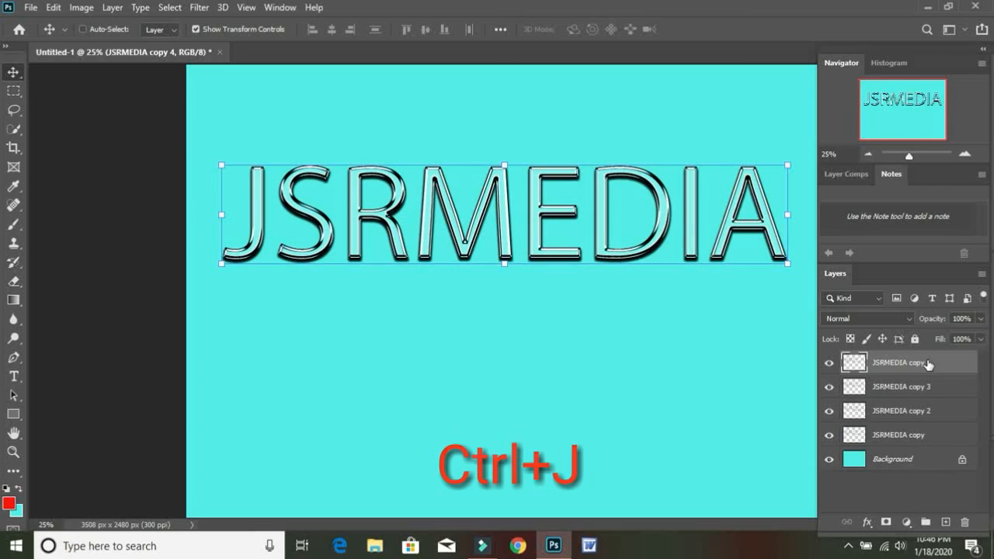
key(ctrl+j)
key(ctrl+j)
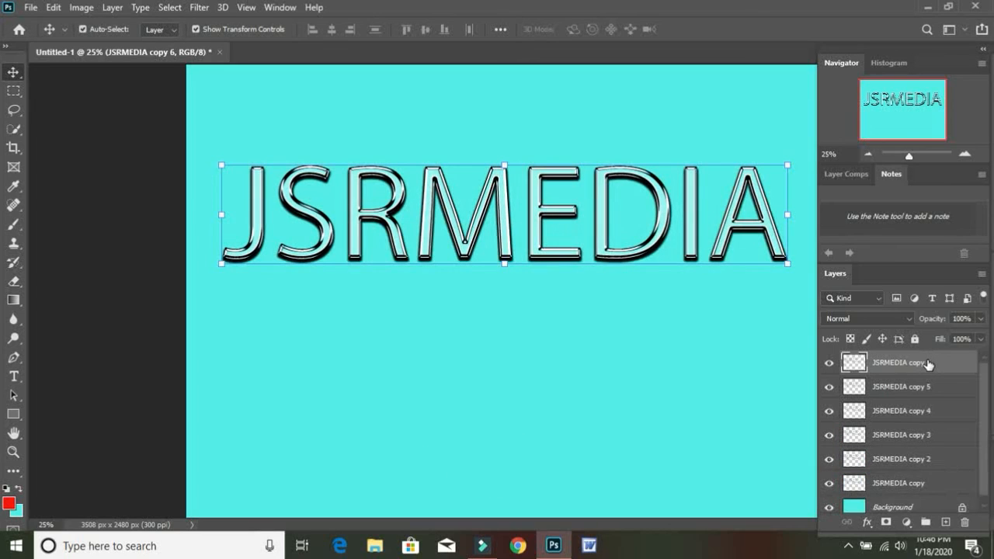